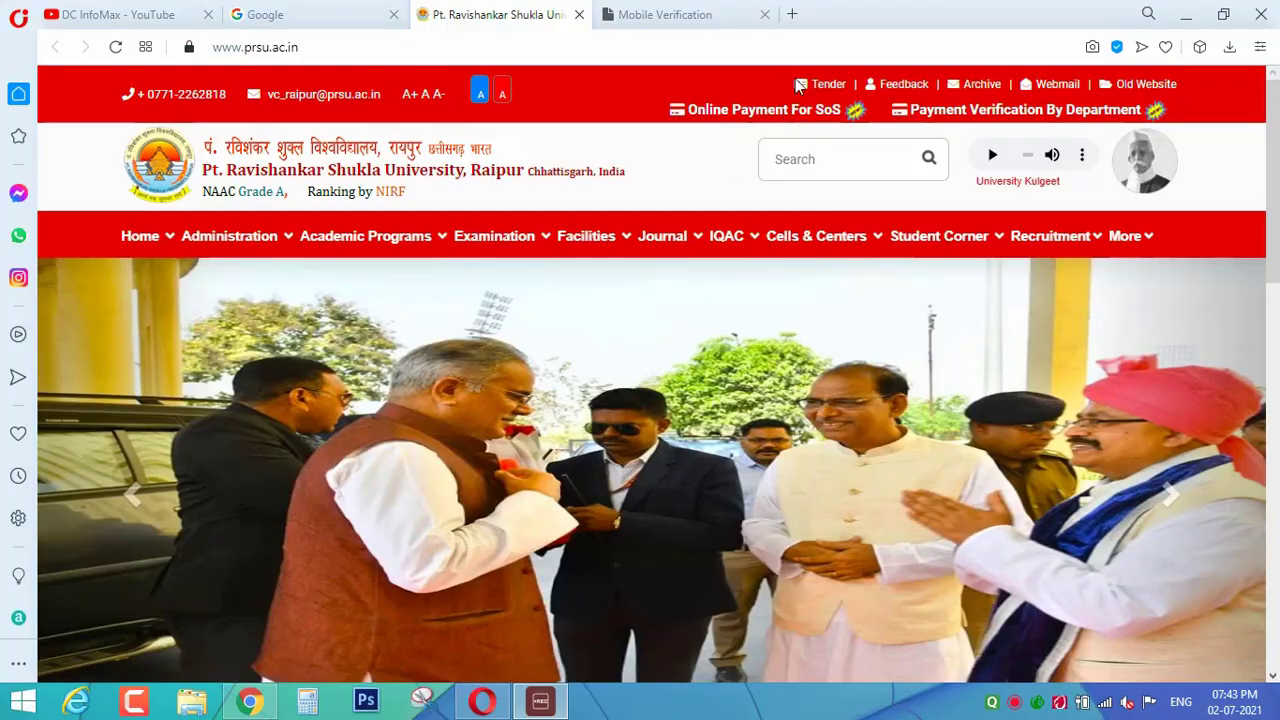
Open the mobile verification page and set the transaction type to New Payment
click(846, 104)
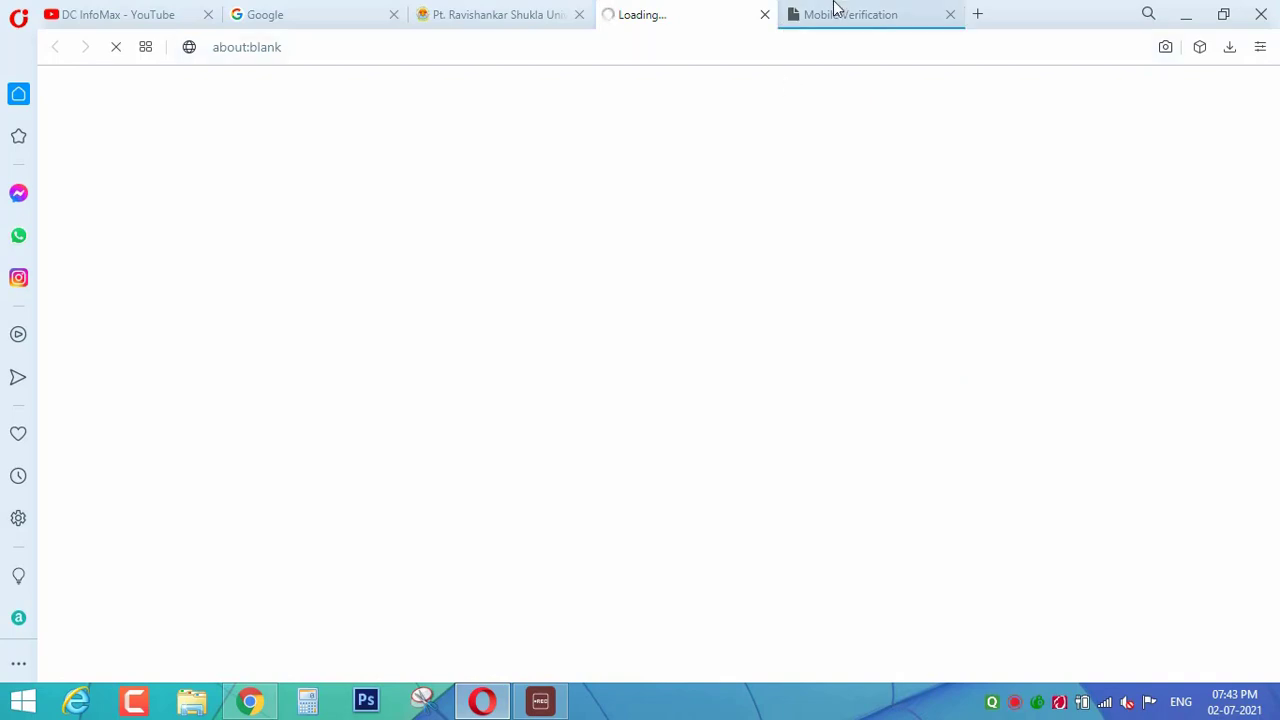
click(828, 13)
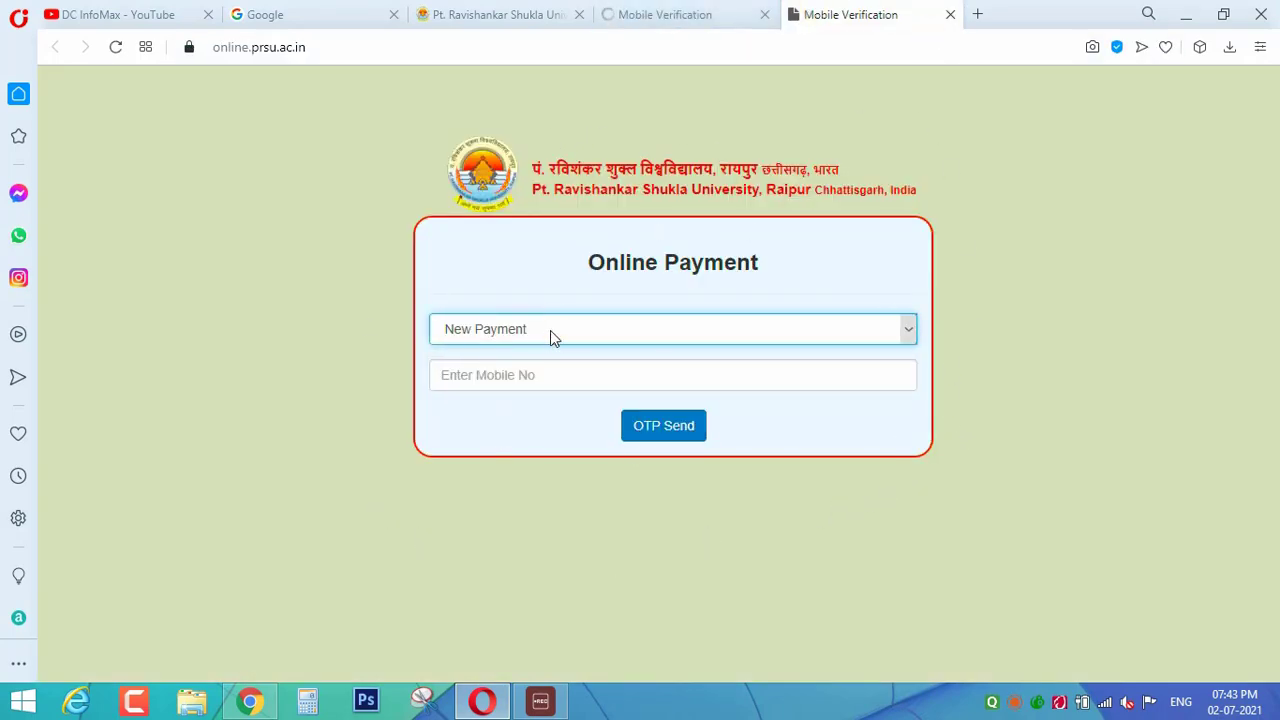
click(551, 335)
click(634, 289)
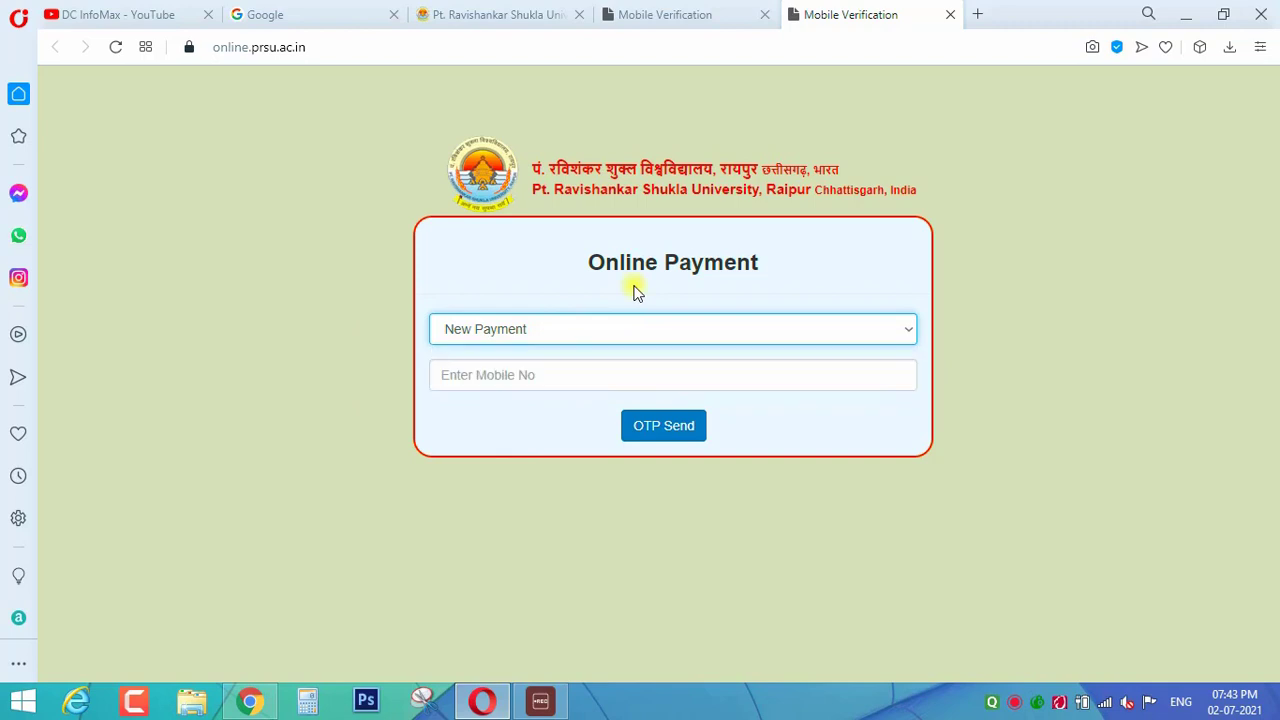
click(557, 334)
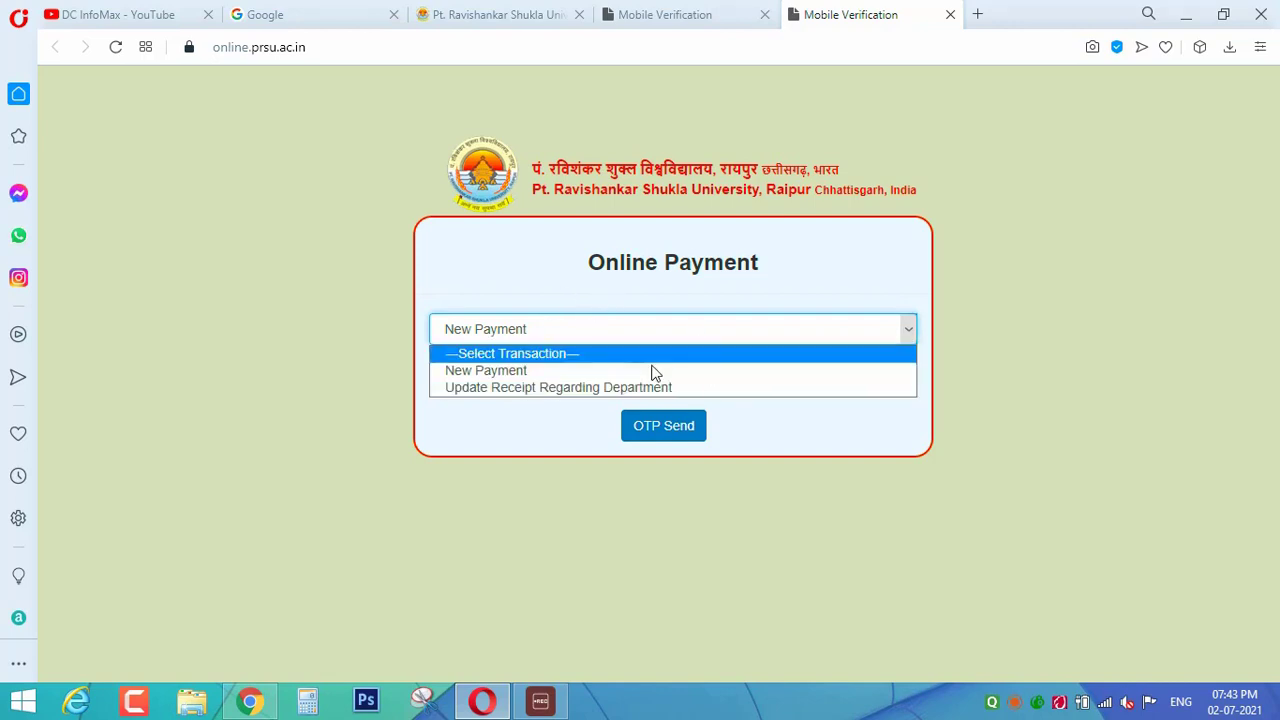
click(551, 390)
click(519, 377)
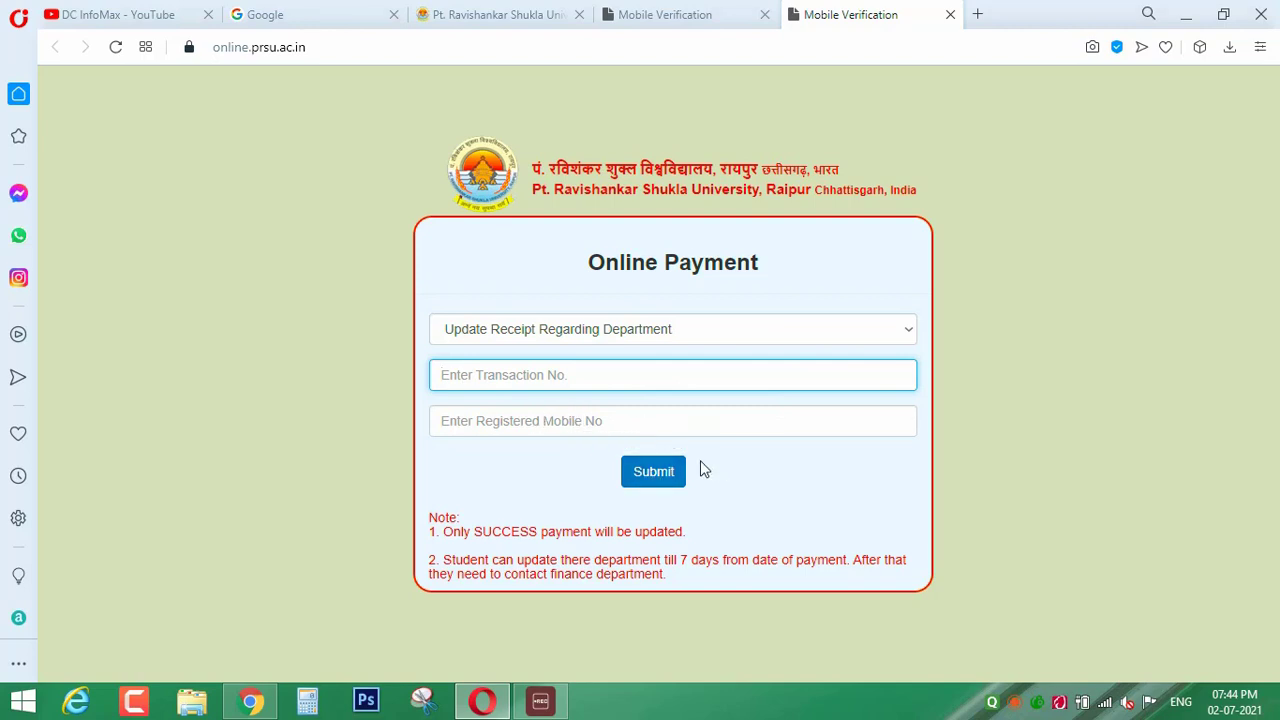
click(572, 339)
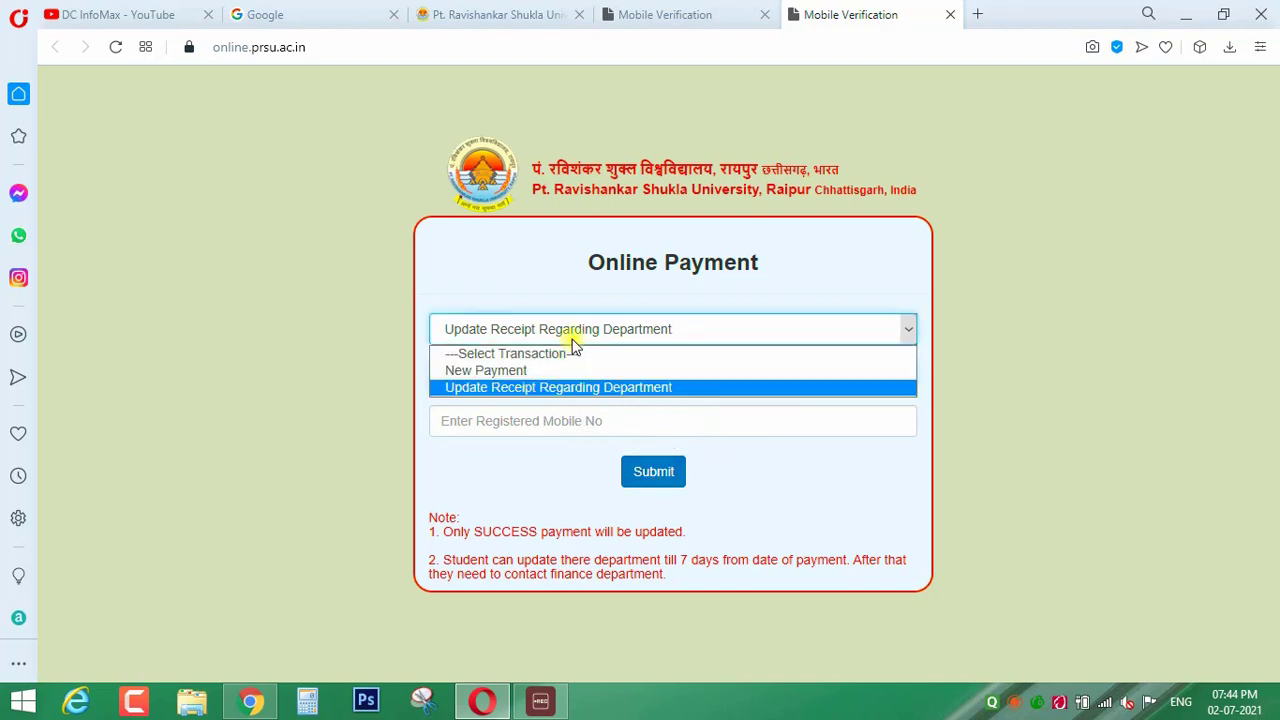
click(547, 372)
Enter the registered mobile number, request an OTP, and submit the received 4-digit code
click(569, 369)
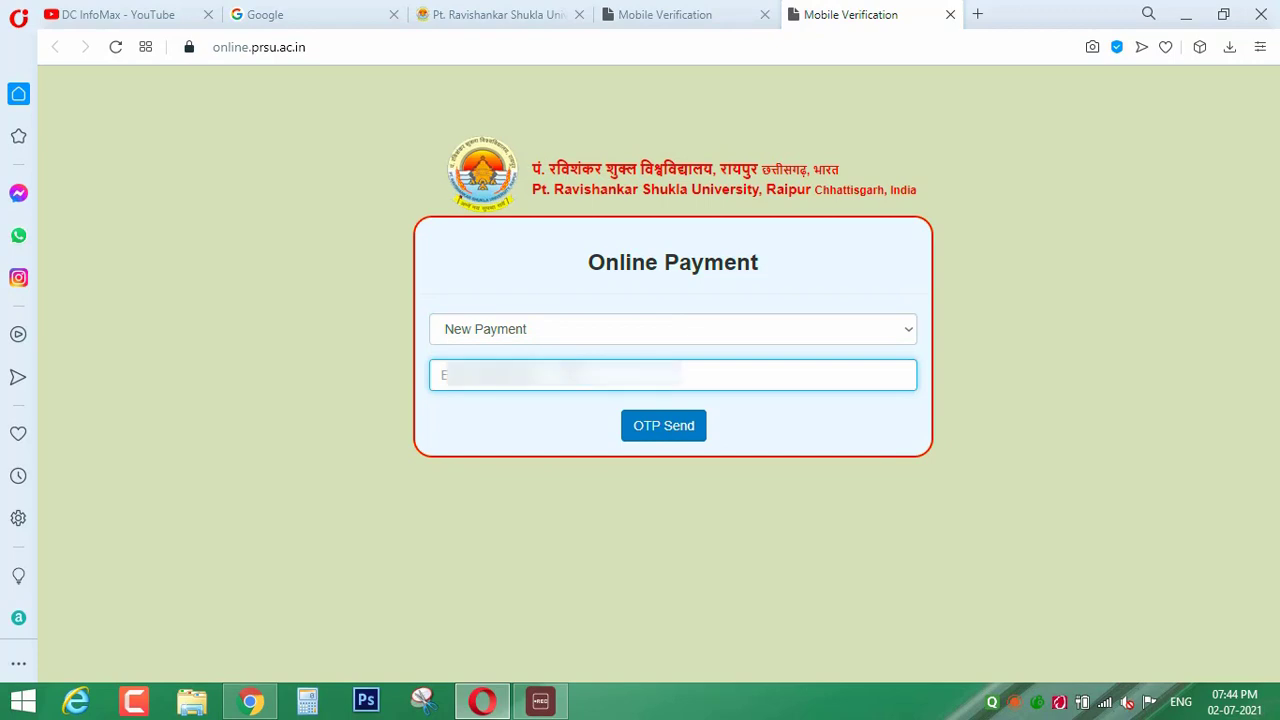
click(690, 432)
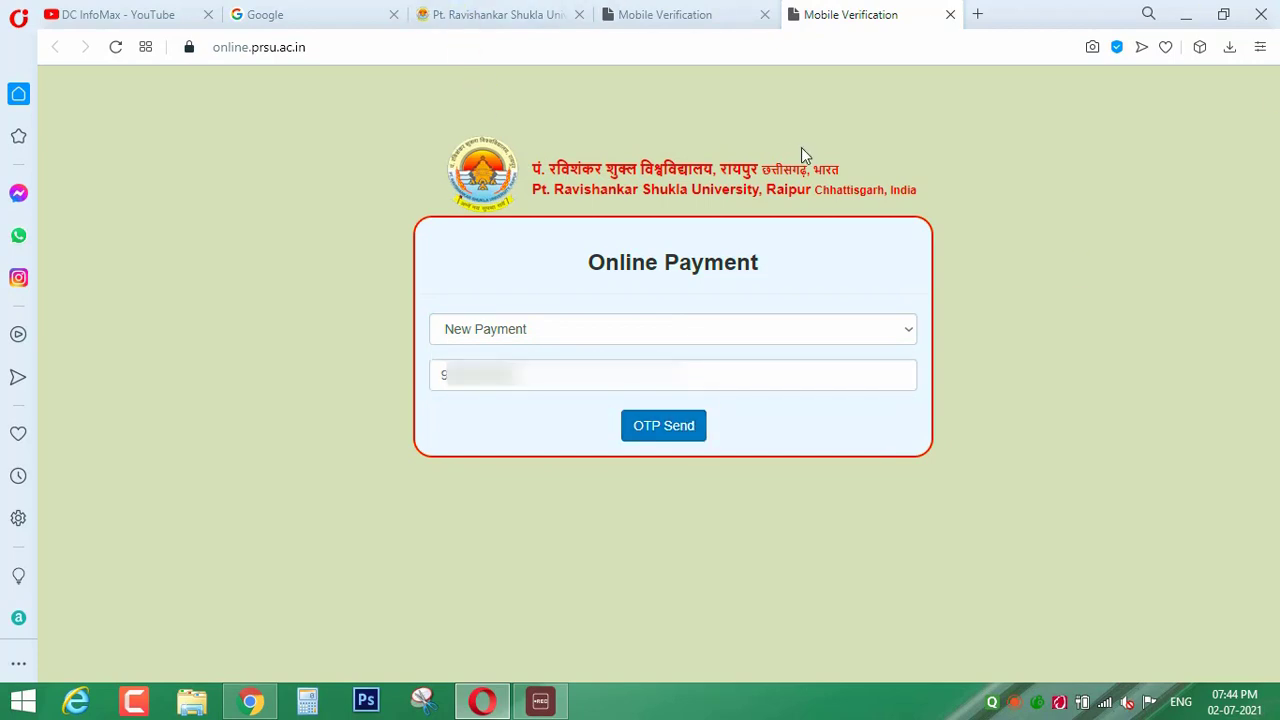
click(658, 410)
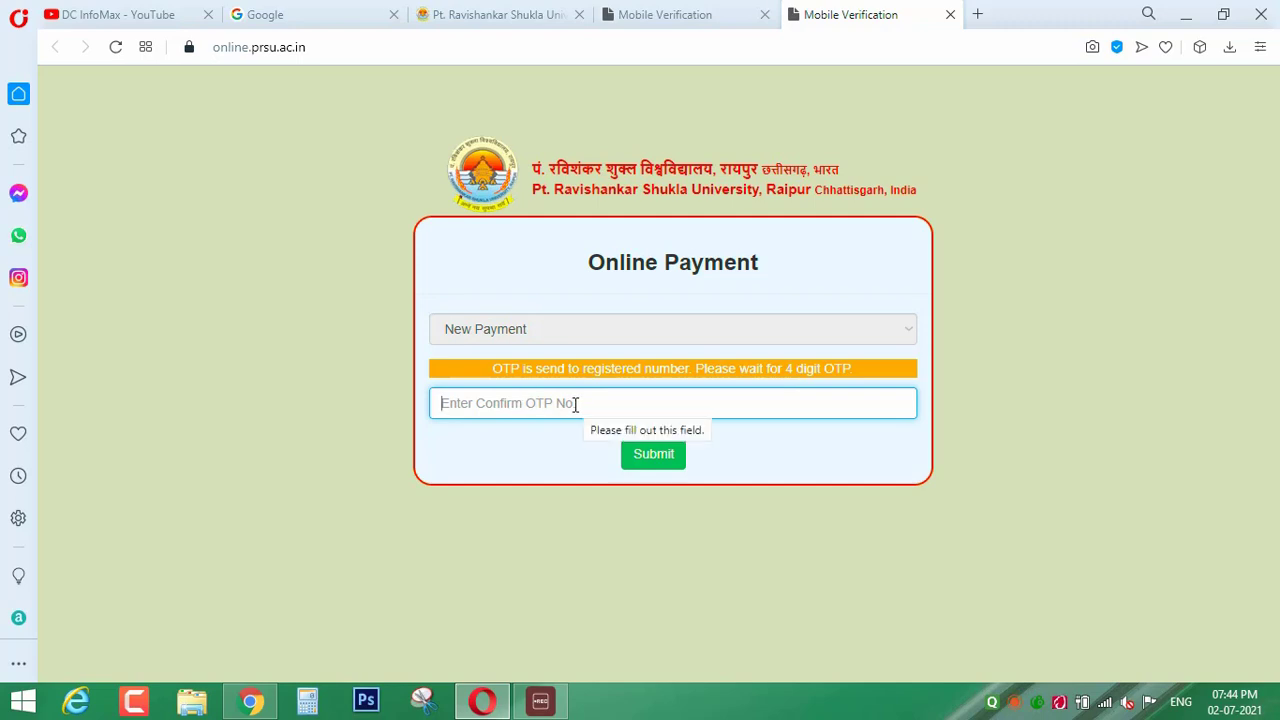
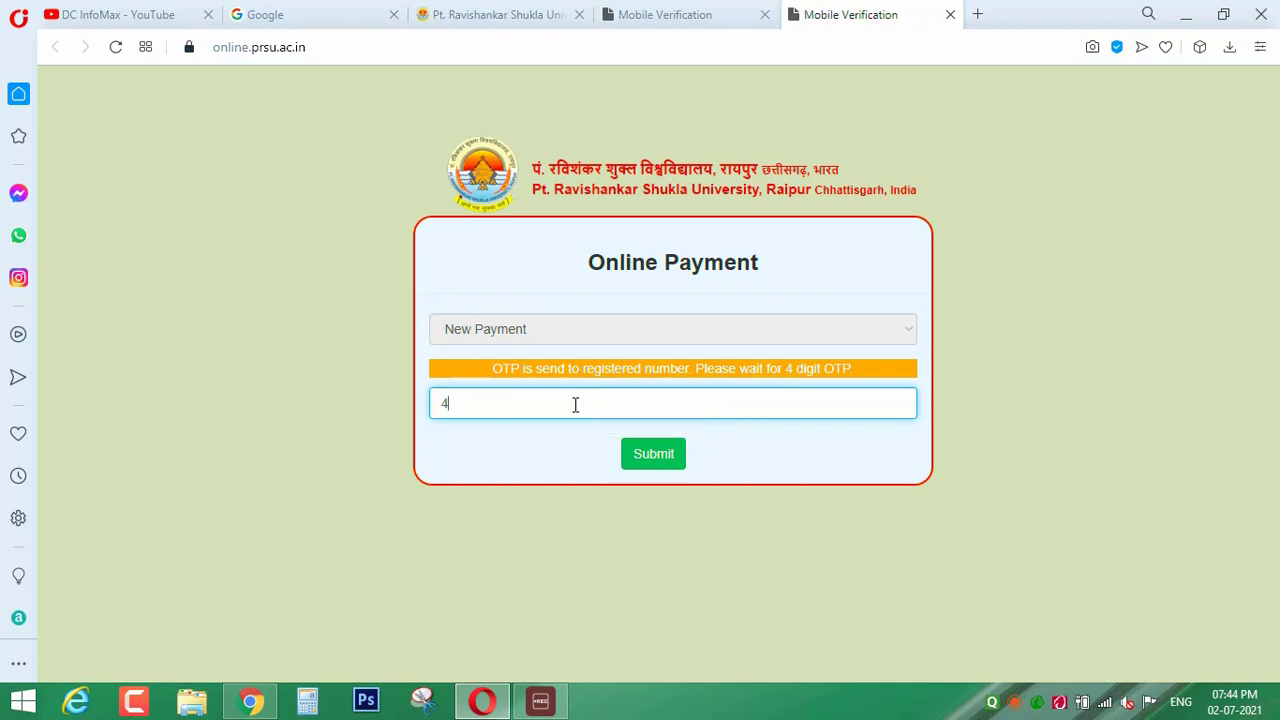
click(660, 452)
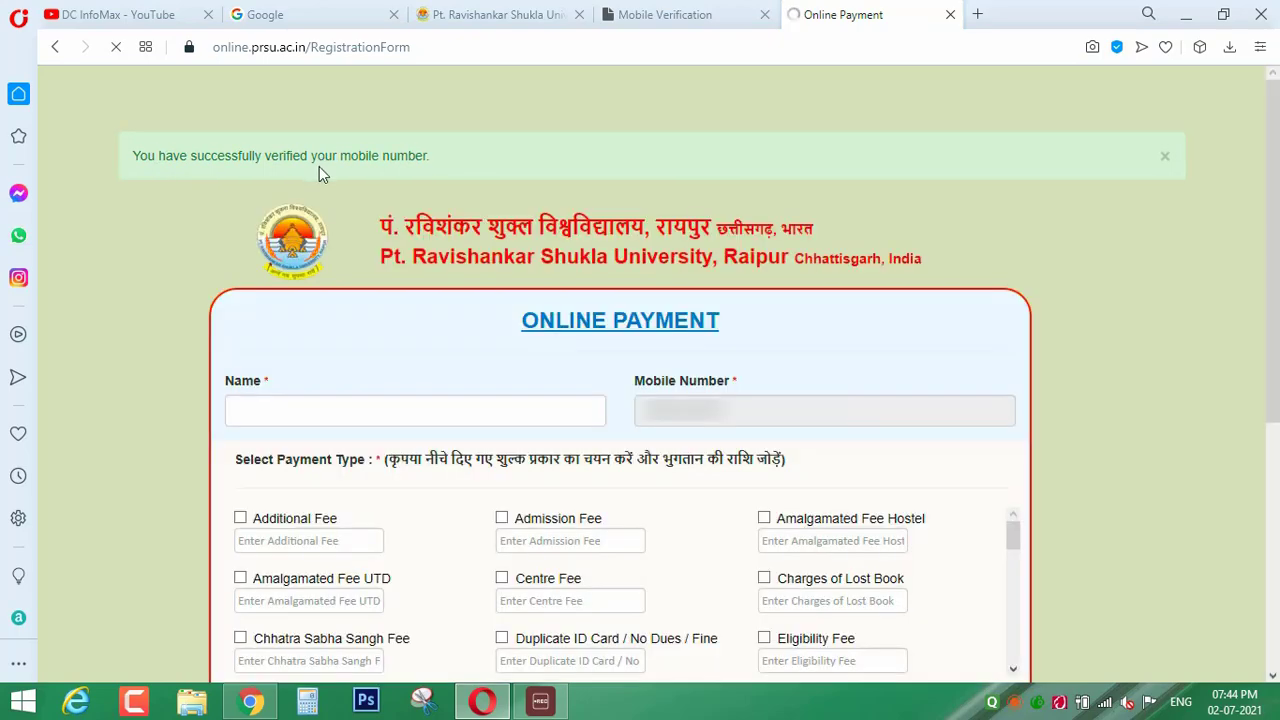
Scroll through the loaded RegistrationForm and place the cursor in the Name field
scroll(605, 283, down, 3)
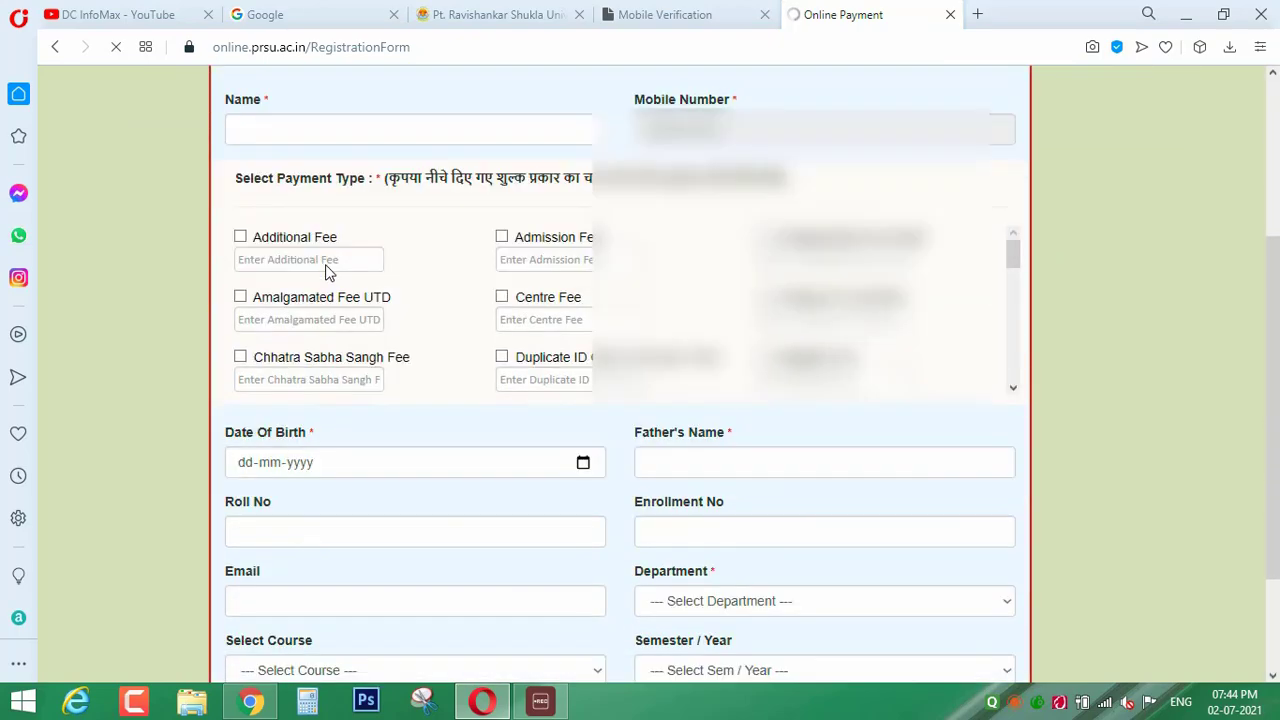
scroll(421, 157, up, 2)
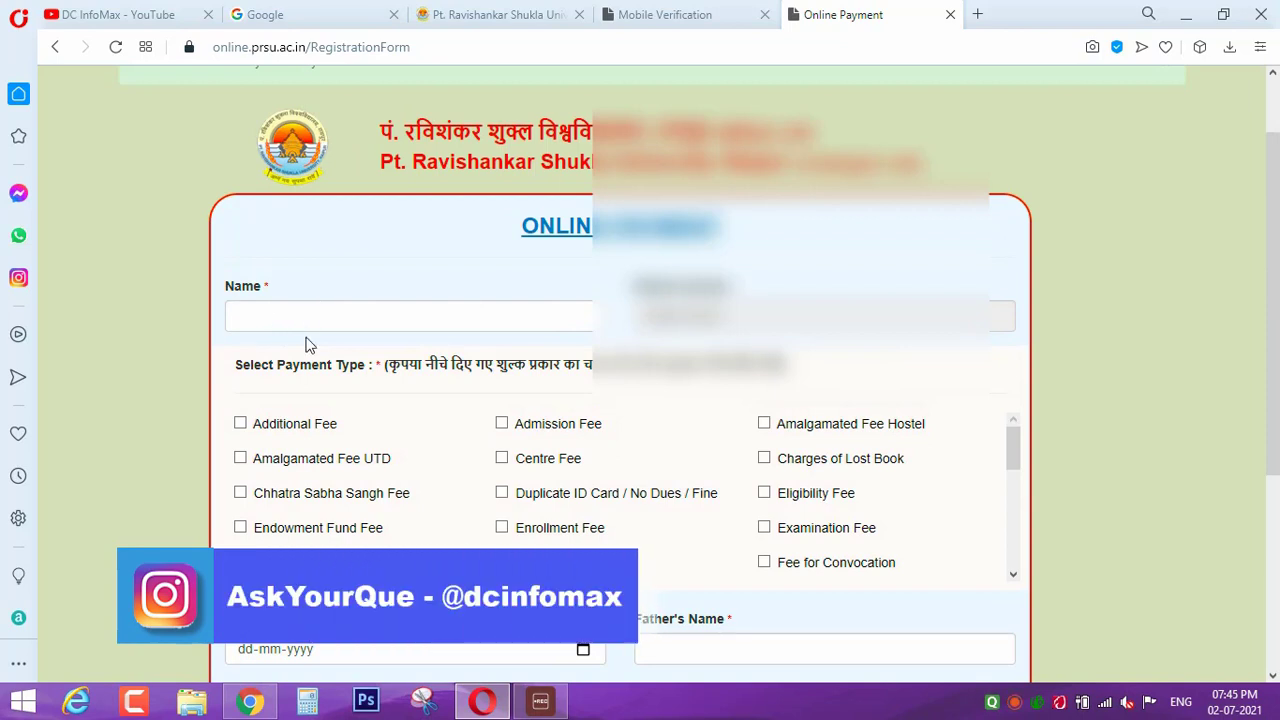
click(529, 314)
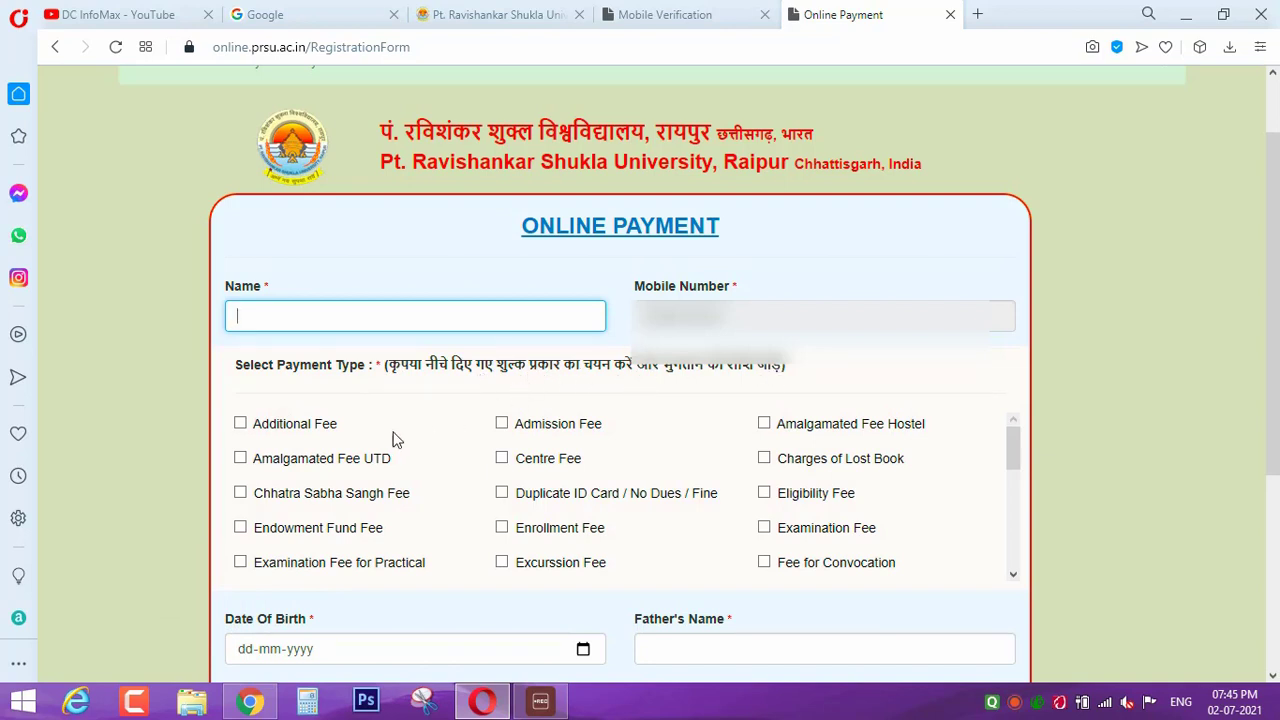
scroll(394, 437, down, 1)
scroll(394, 437, up, 1)
Tick Eligibility Fee as the payment type and enter 350 as its amount
click(848, 495)
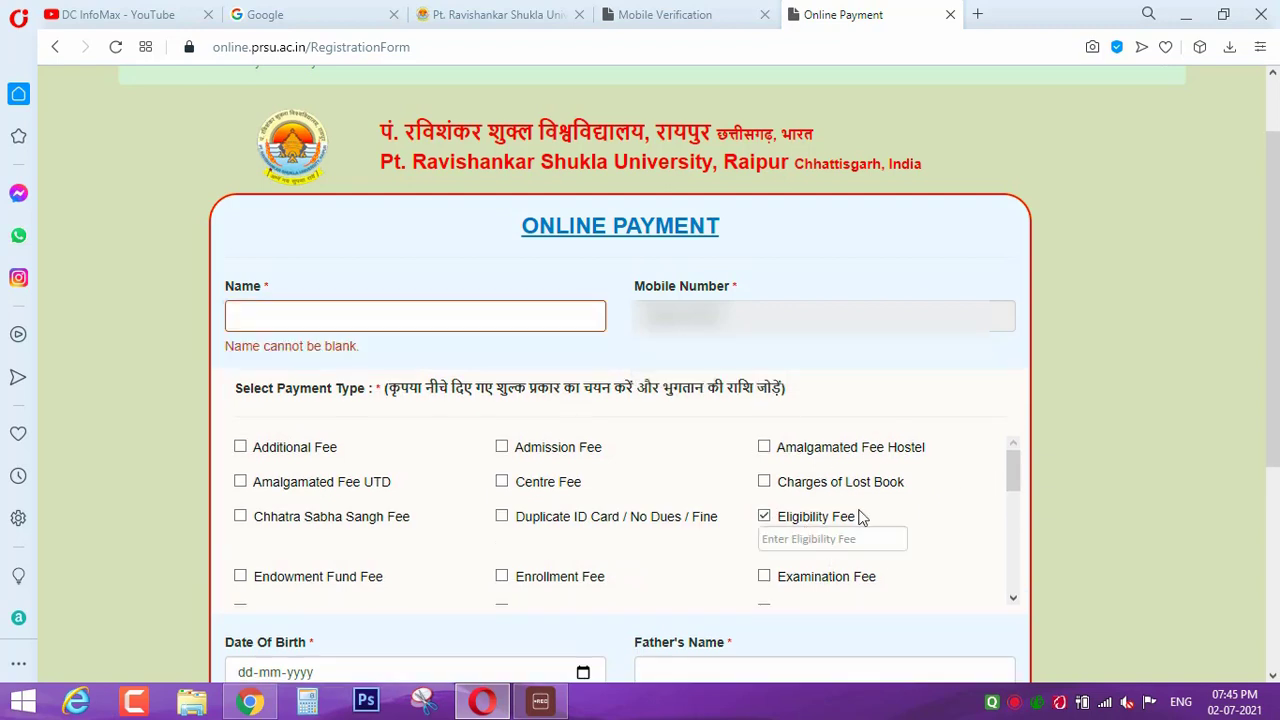
click(814, 540)
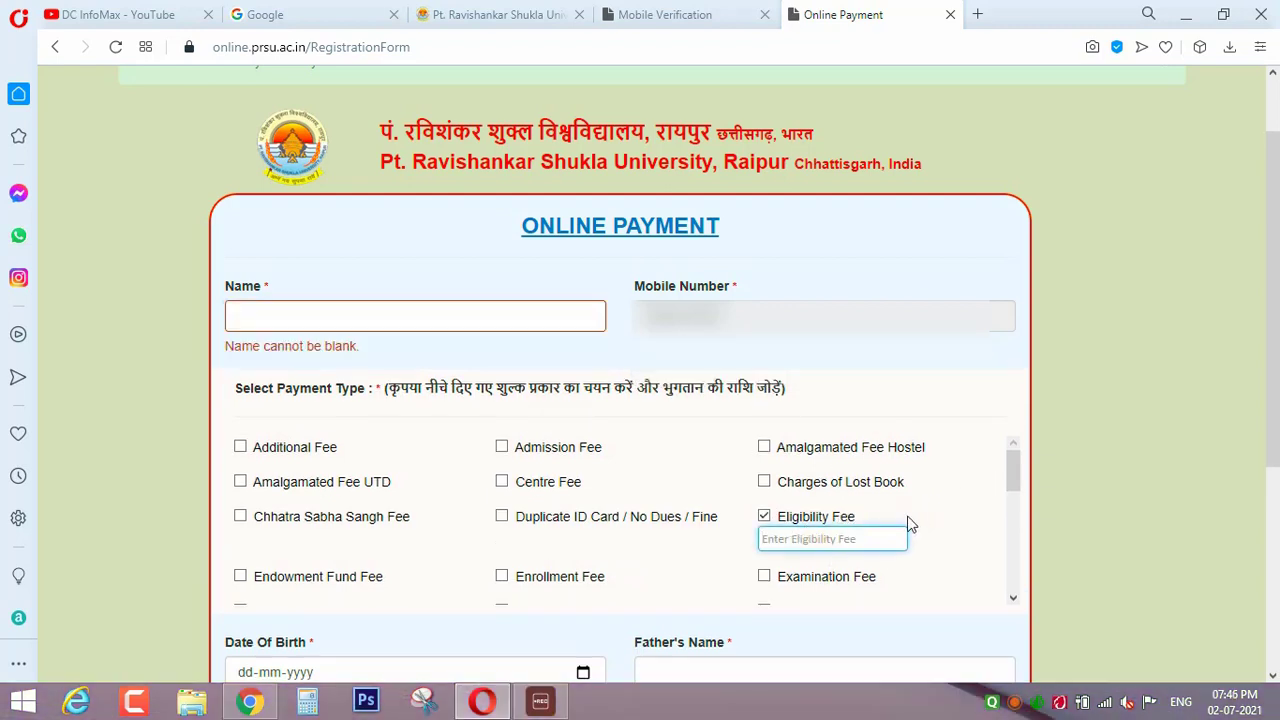
scroll(900, 514, down, 1)
scroll(897, 510, up, 1)
scroll(1012, 478, down, 1)
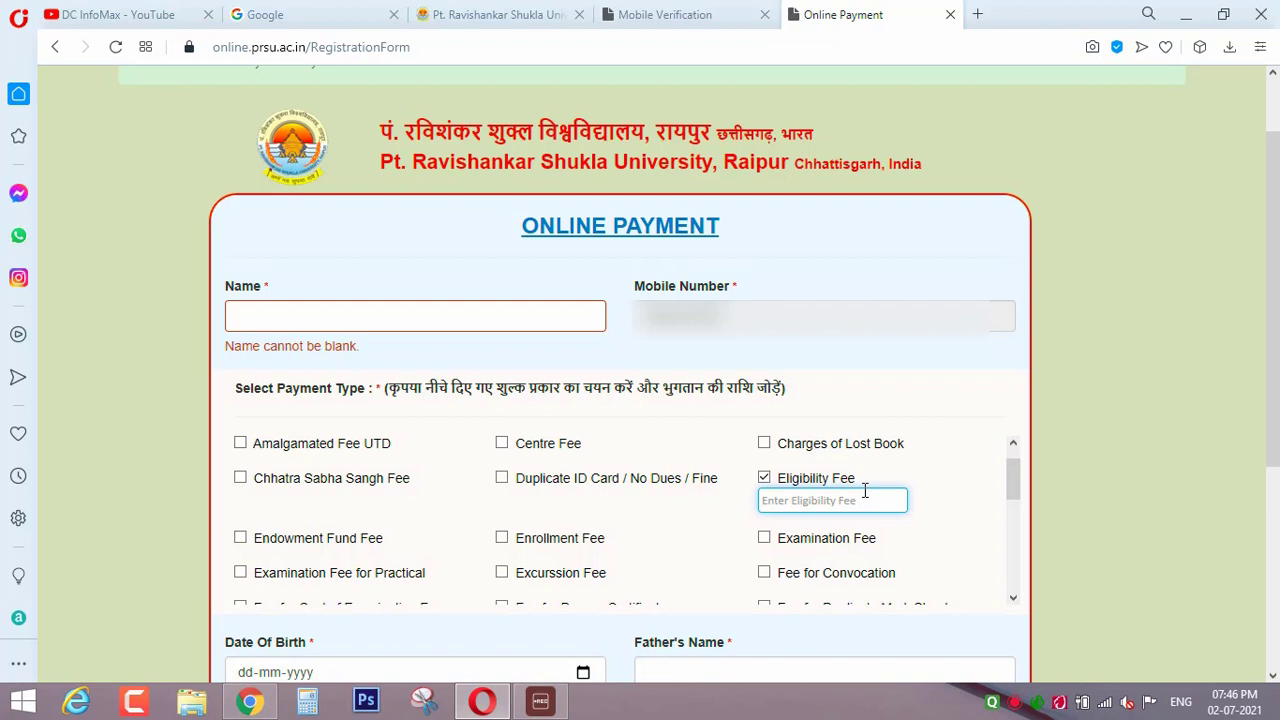
text(350)
Fill in the student's name in the Name field
click(557, 324)
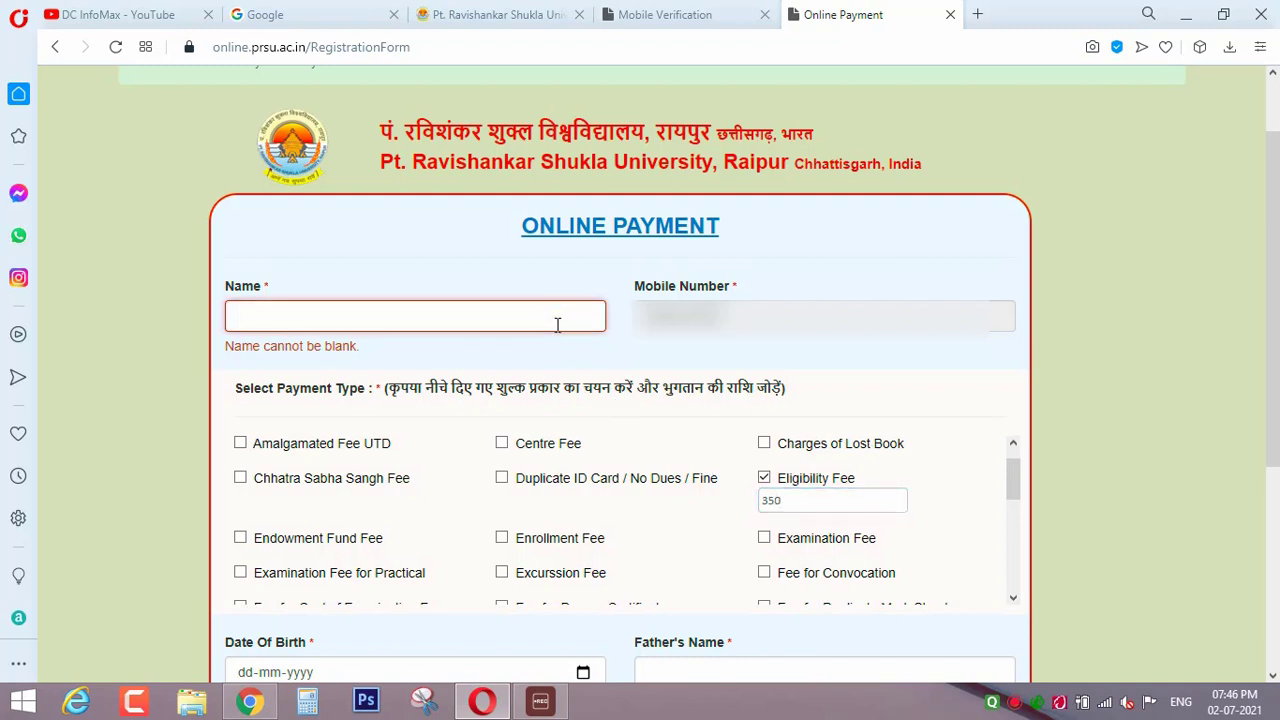
text(RAKESH)
scroll(562, 324, down, 4)
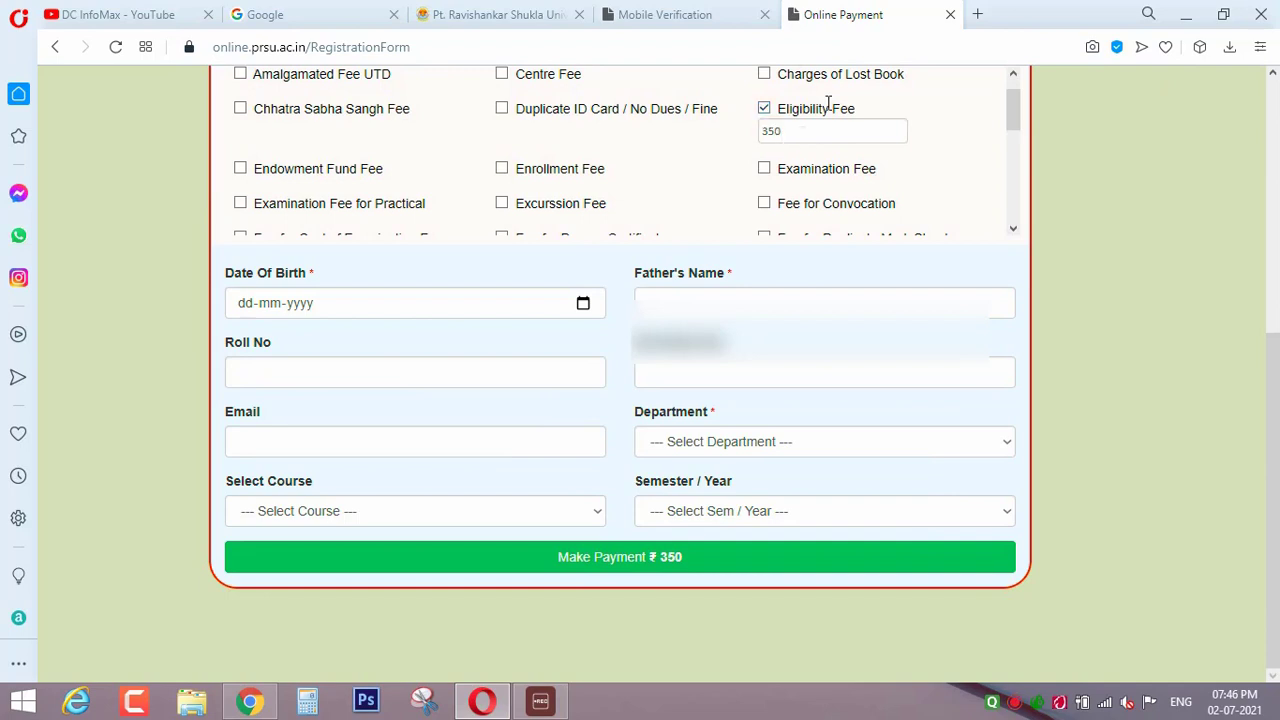
click(800, 130)
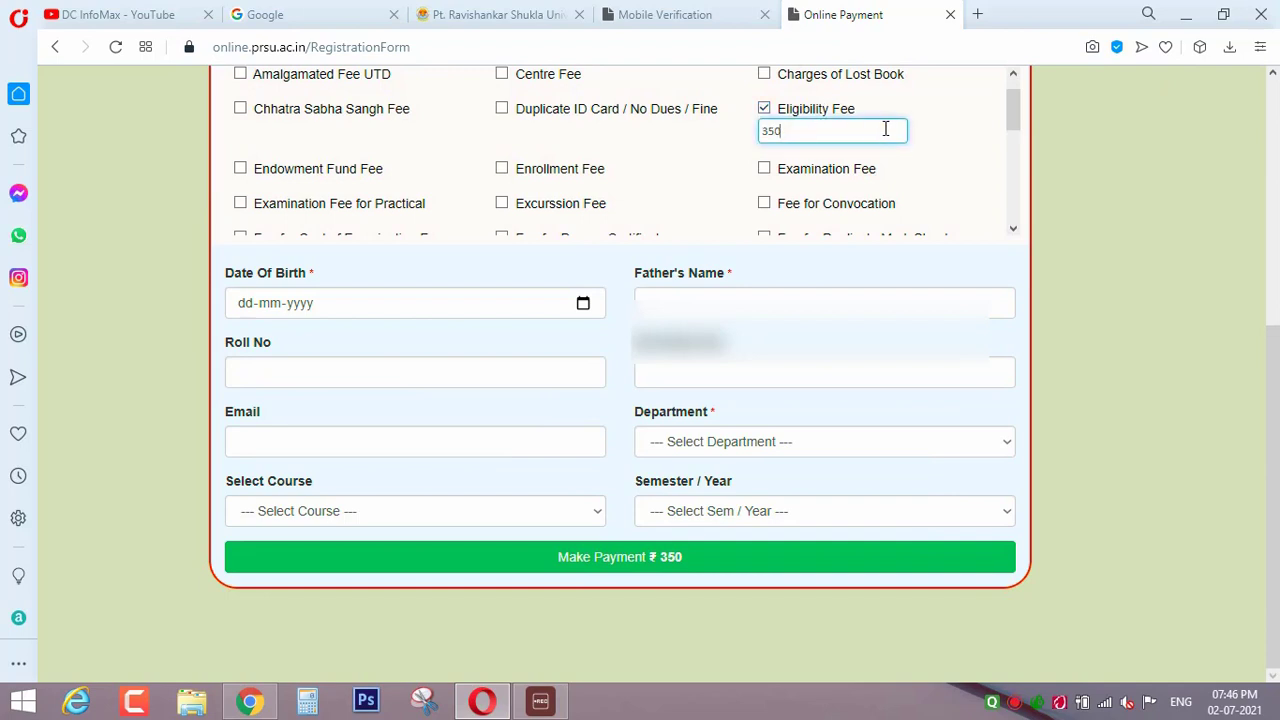
Fill in the student's father's name and roll number
scroll(600, 175, down, 5)
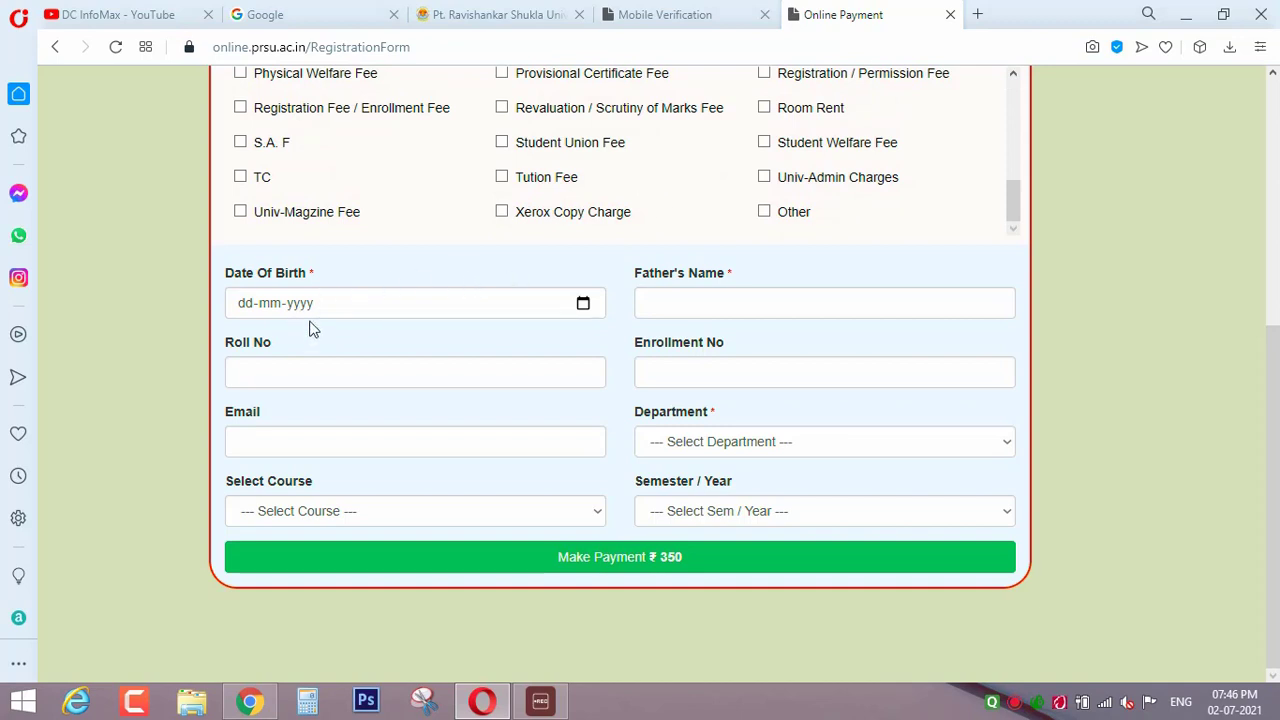
click(560, 312)
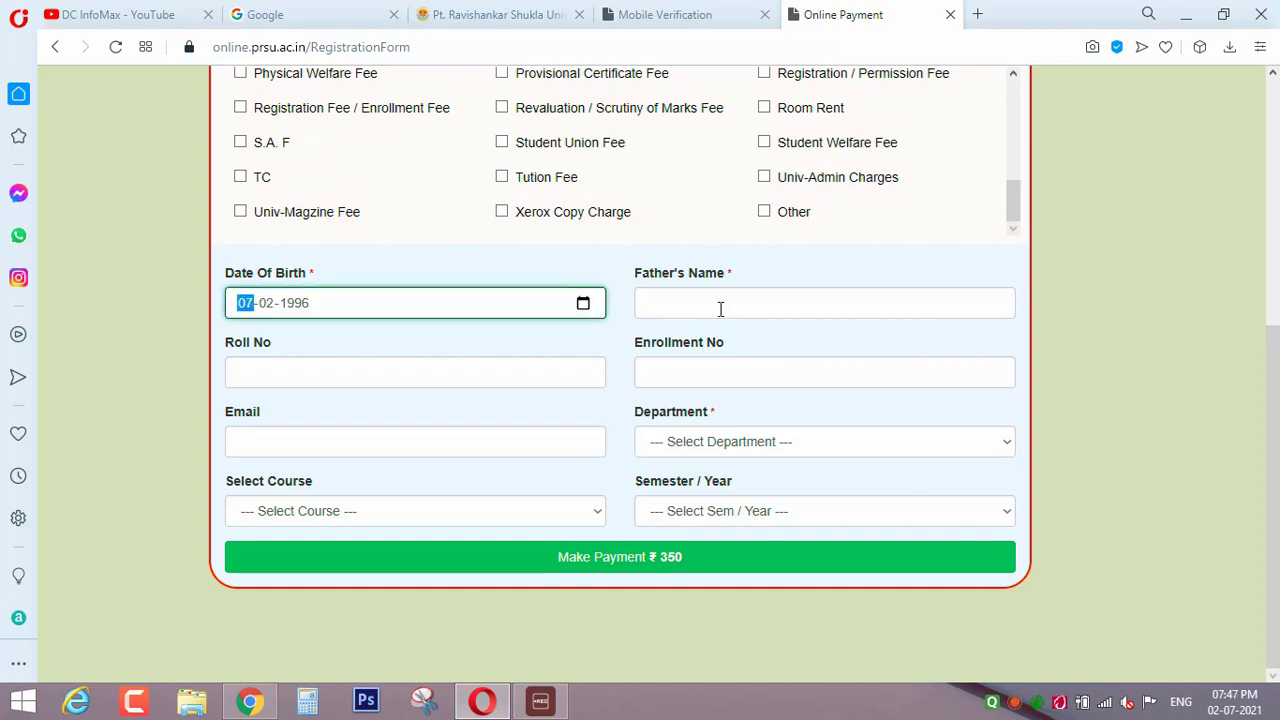
click(762, 292)
text(TAR)
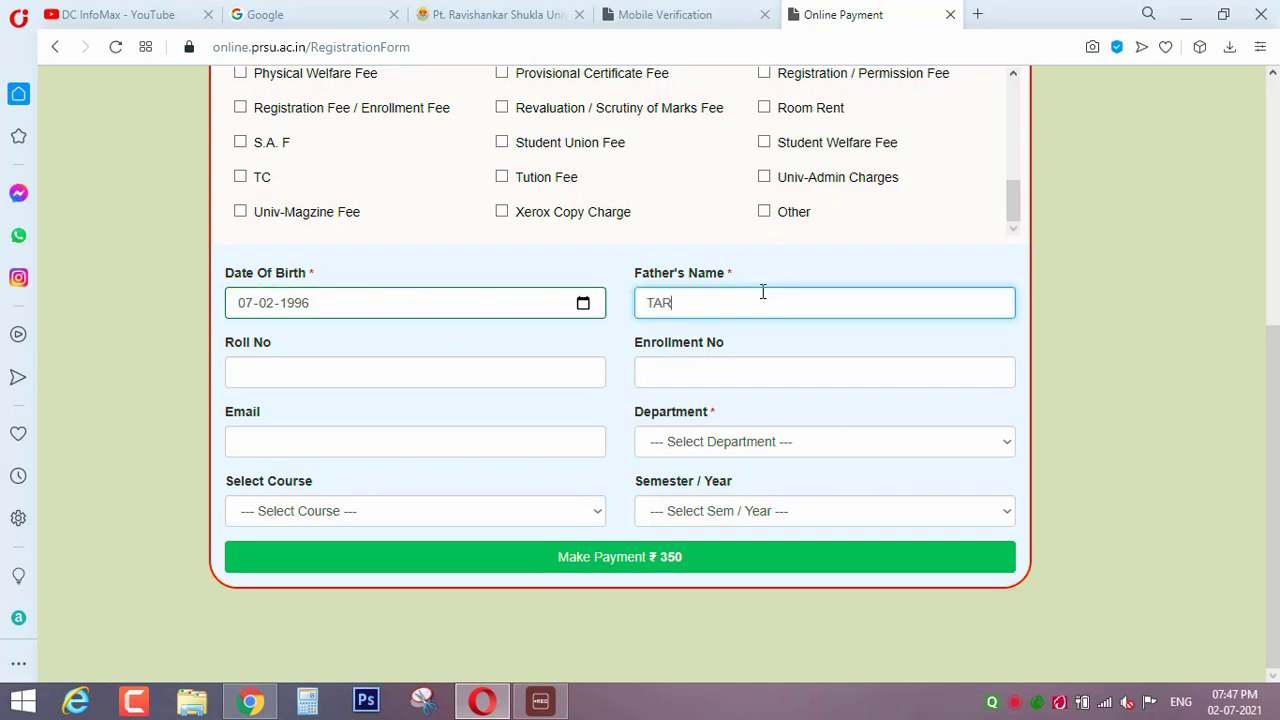
text(UN)
click(543, 366)
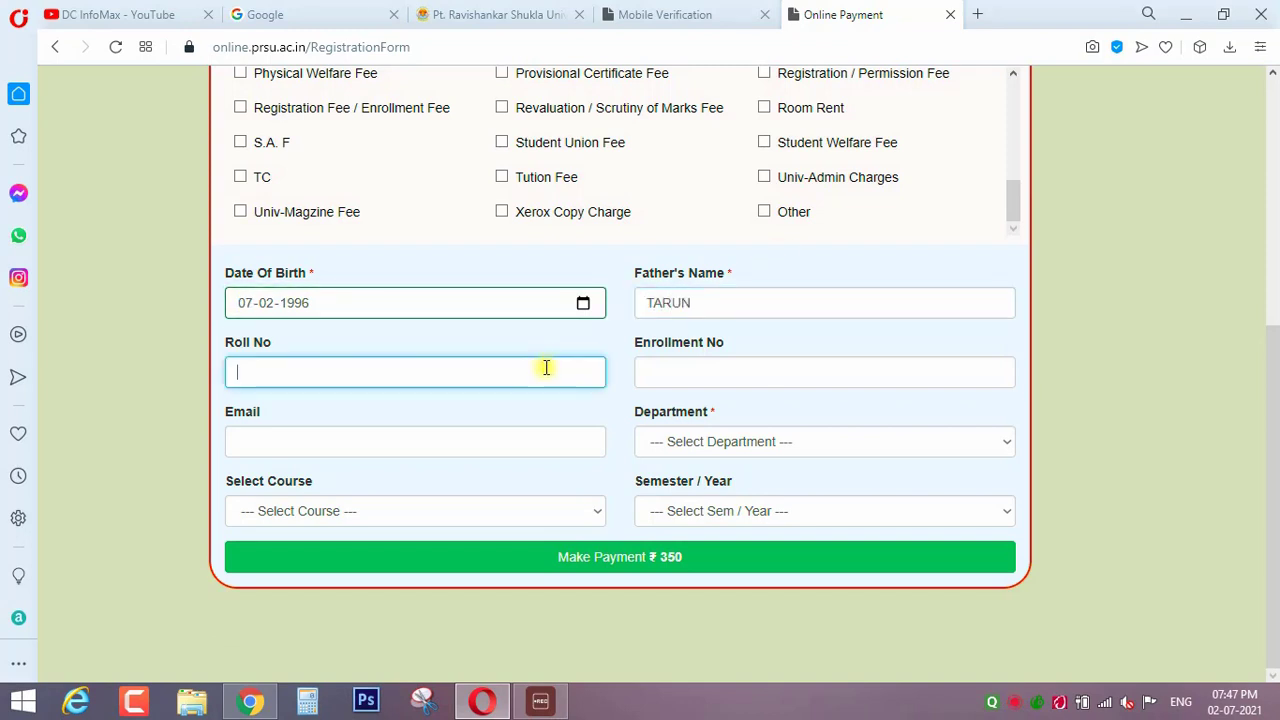
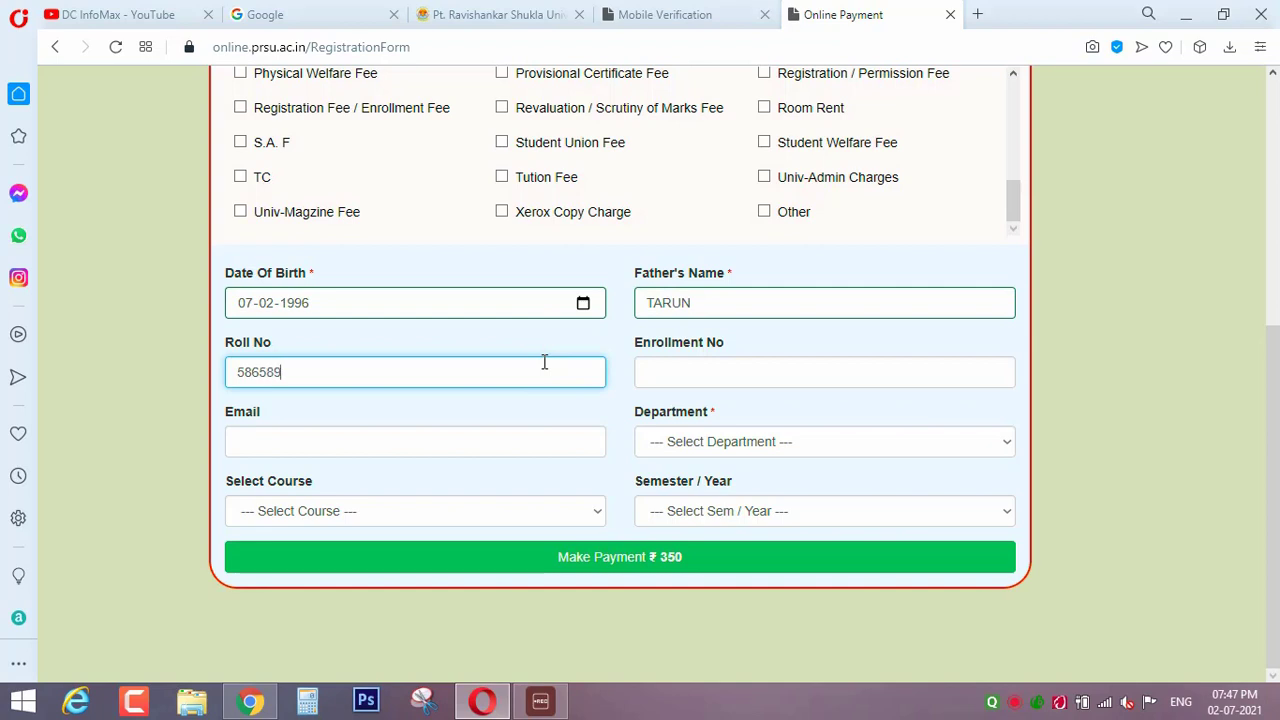
click(689, 372)
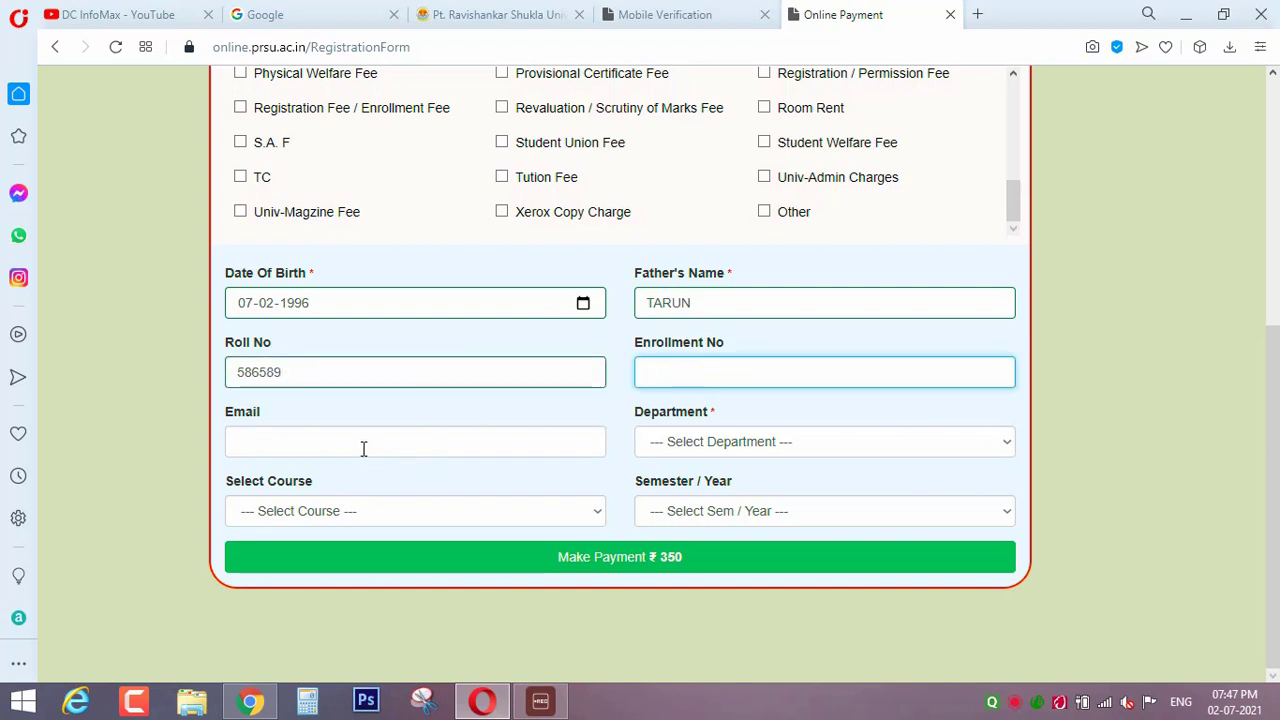
click(428, 451)
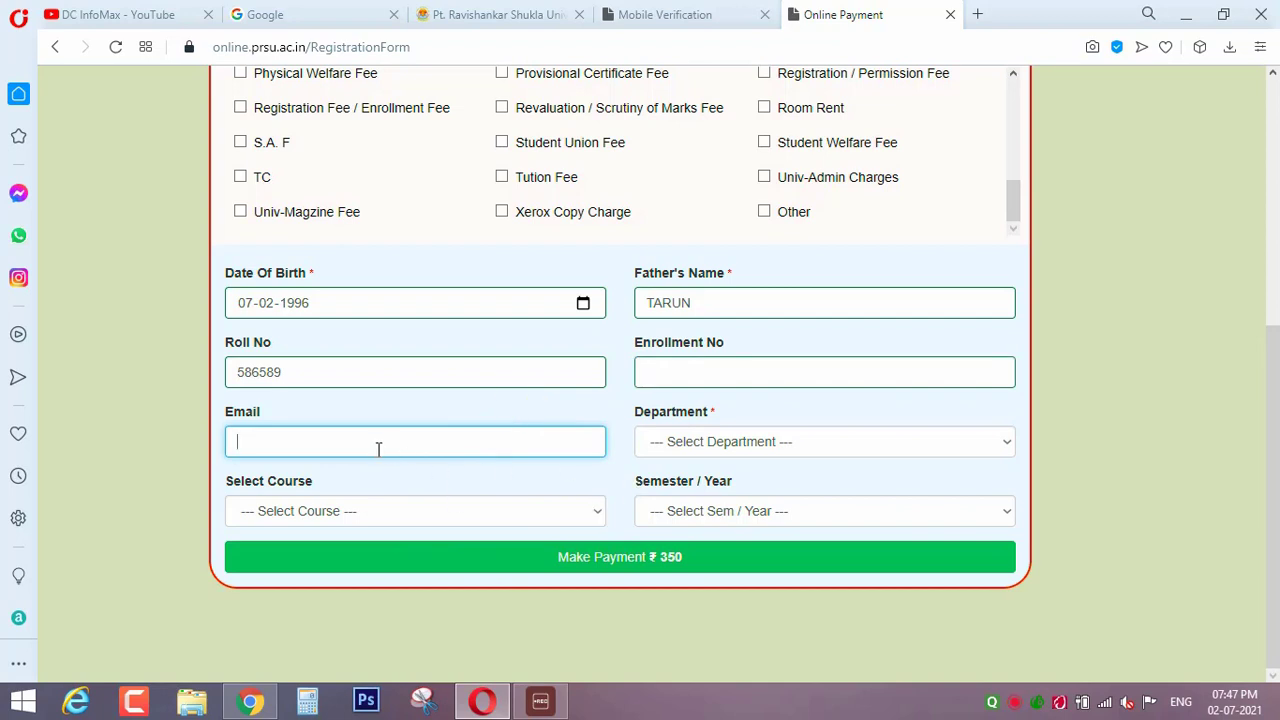
Choose Academic Department of University, M. A. (PSYCHOLOGY), 2nd Year, and submit the ₹350 payment
click(750, 450)
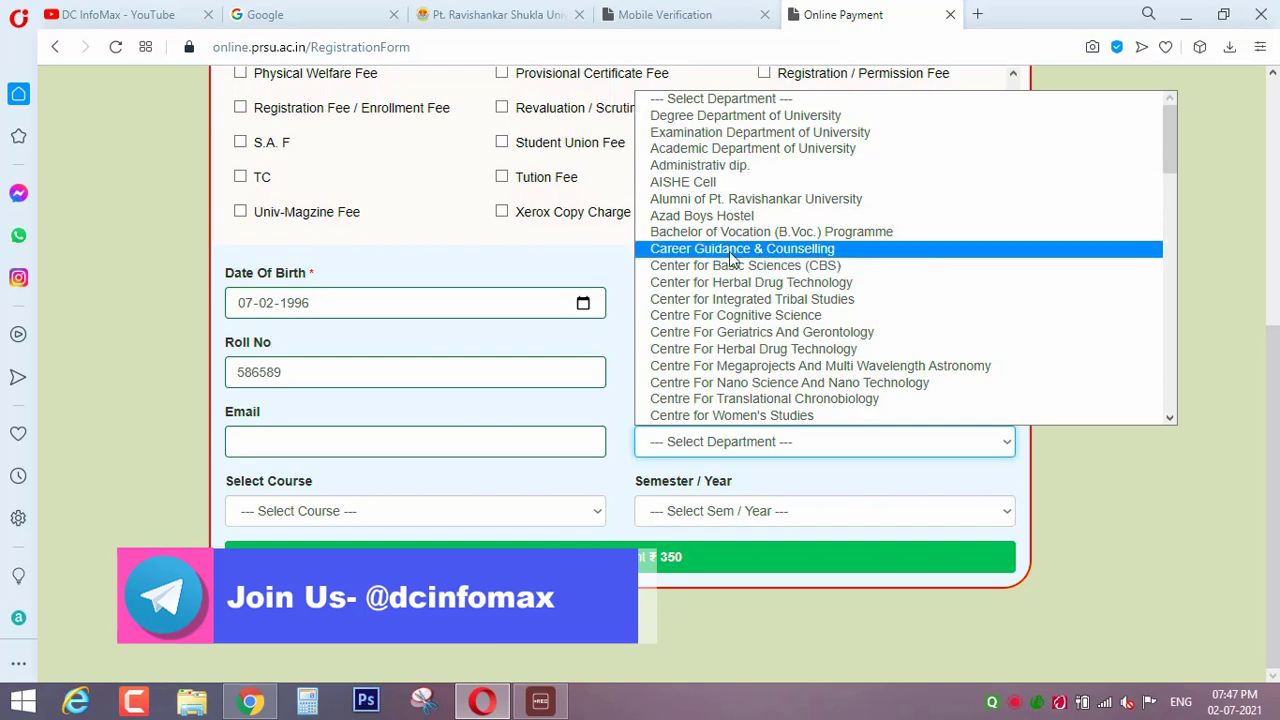
click(748, 149)
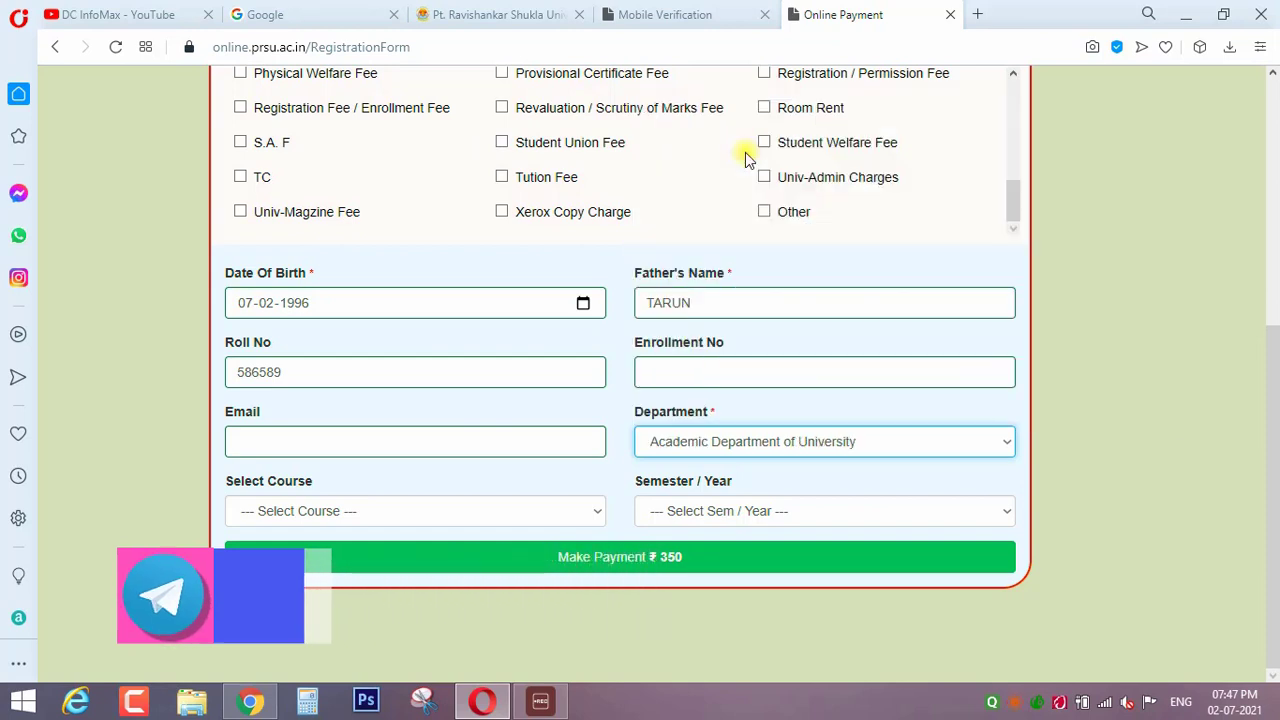
click(388, 515)
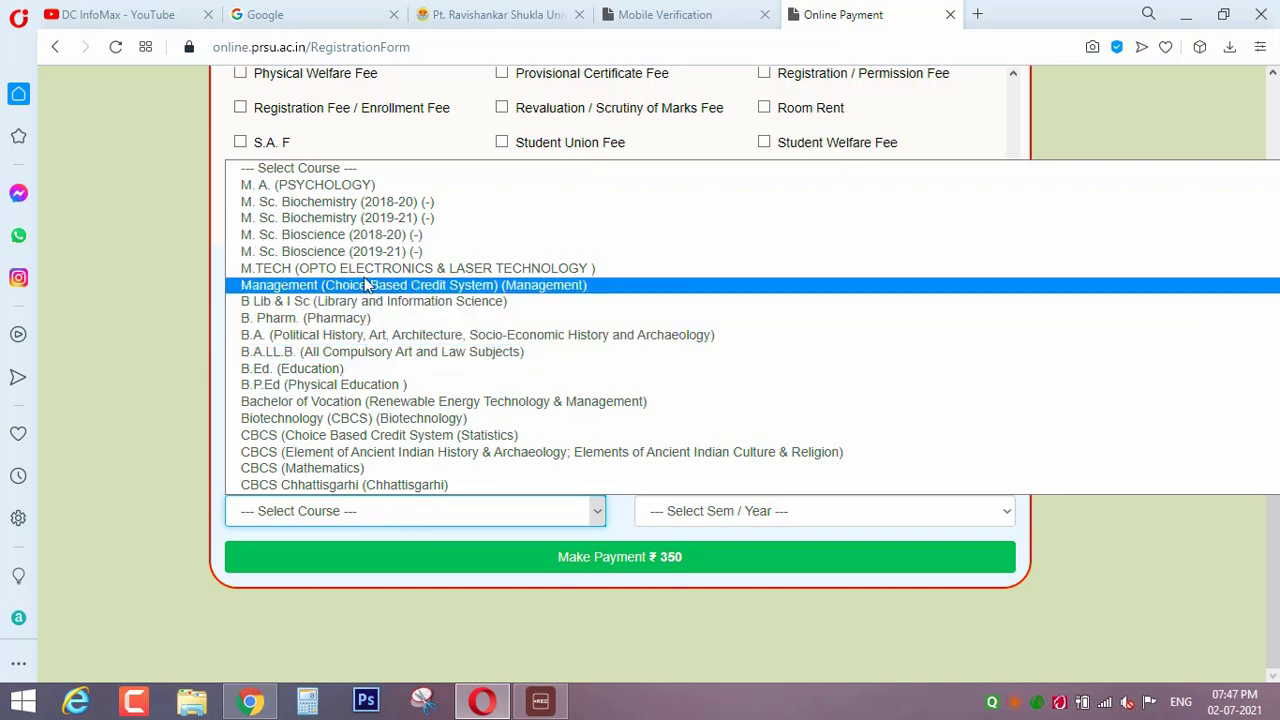
click(362, 190)
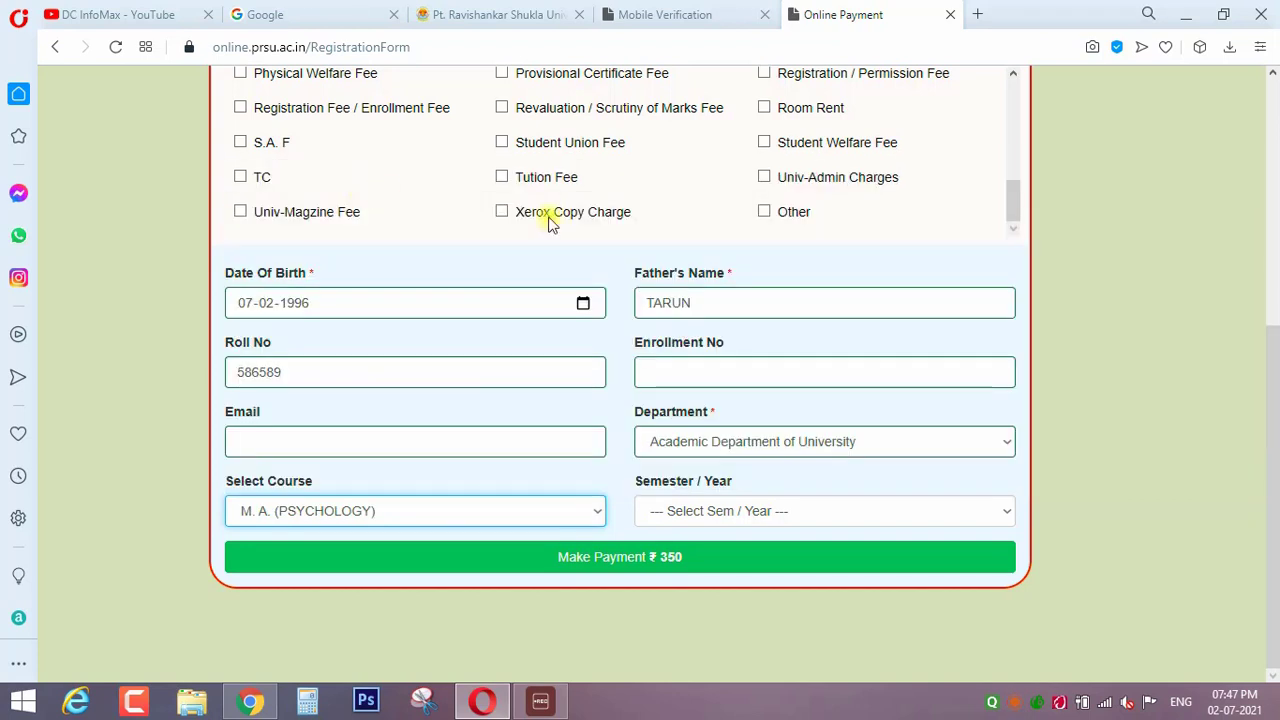
click(762, 508)
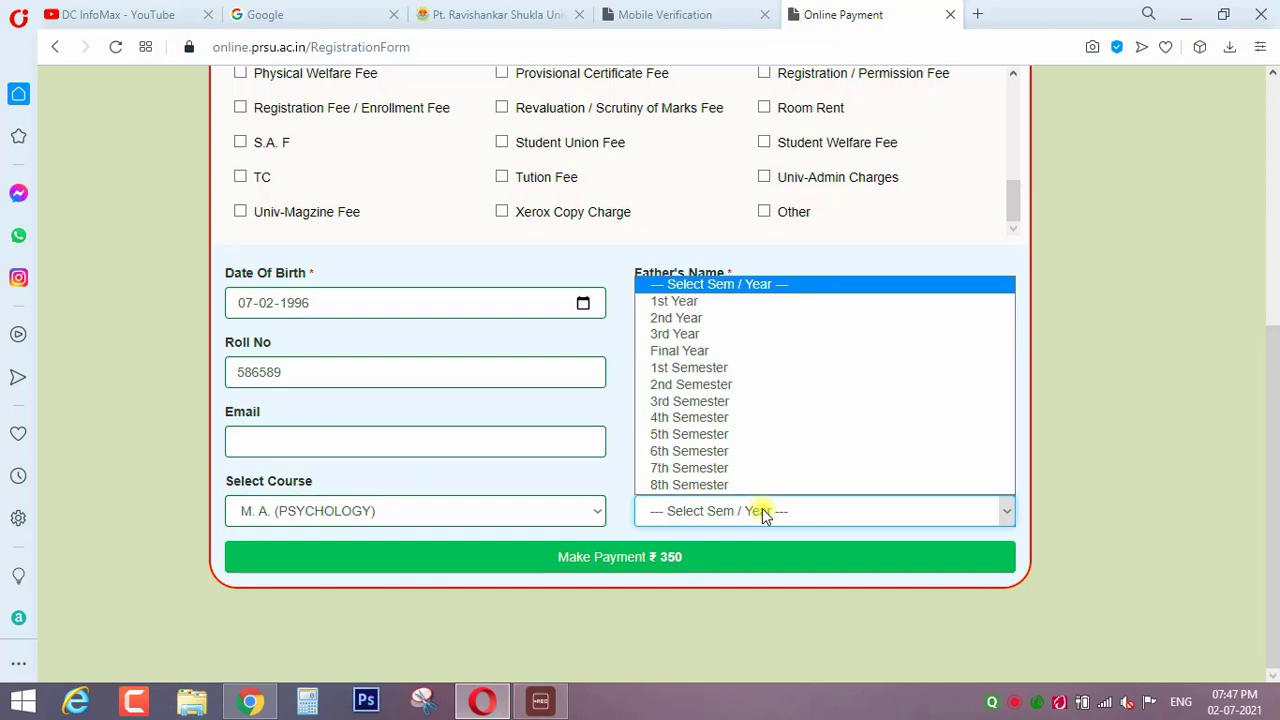
click(711, 318)
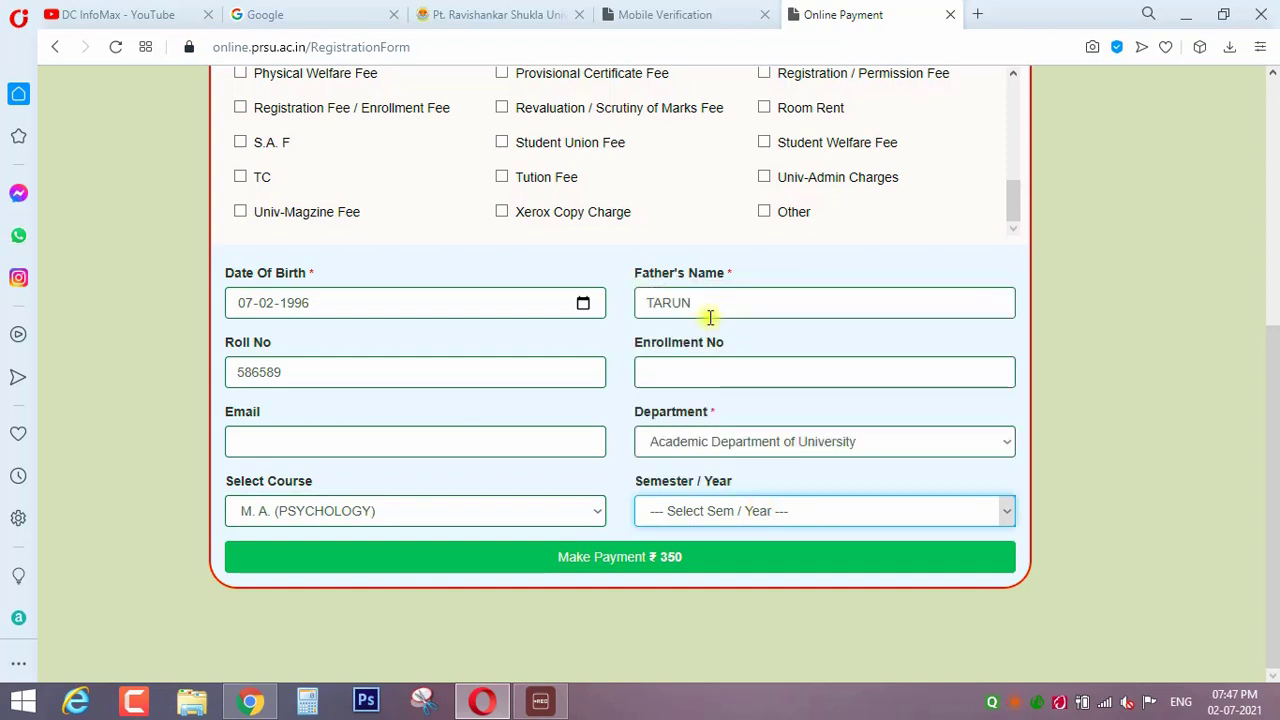
click(662, 565)
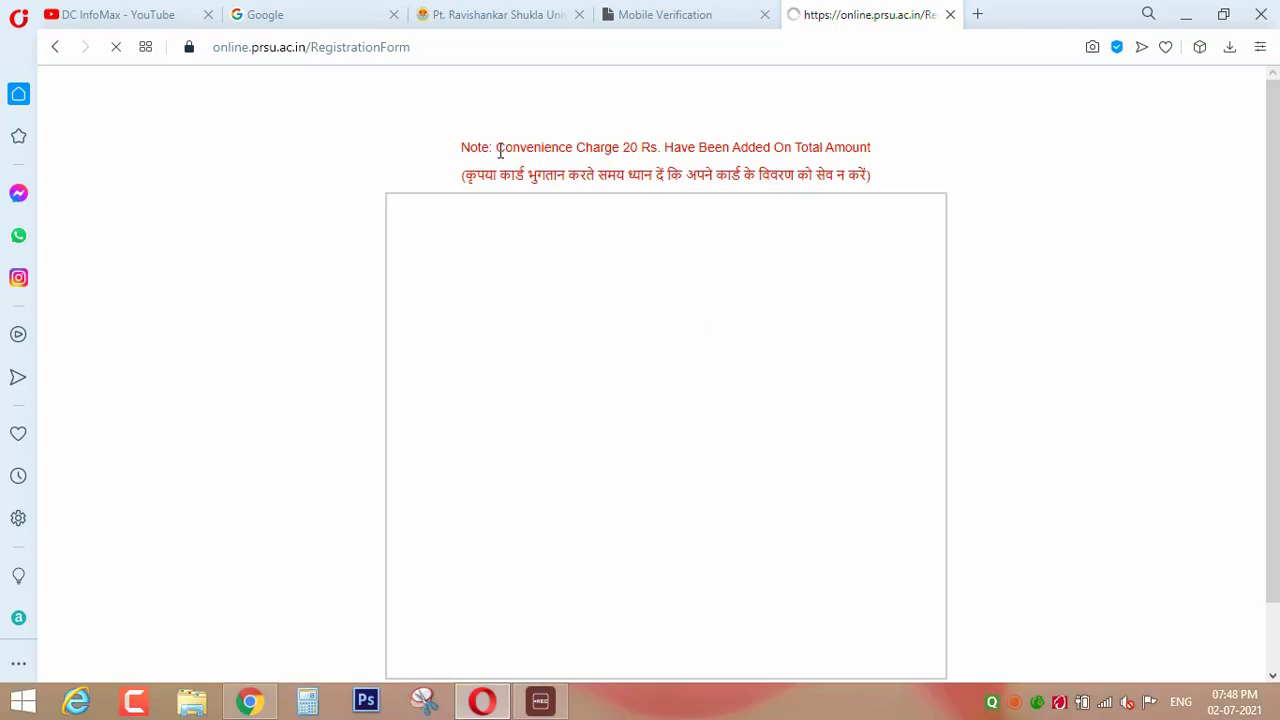
On the ₹370 payment page, highlight the 20 Rs convenience charge note, then scroll down
drag(498, 150, 845, 176)
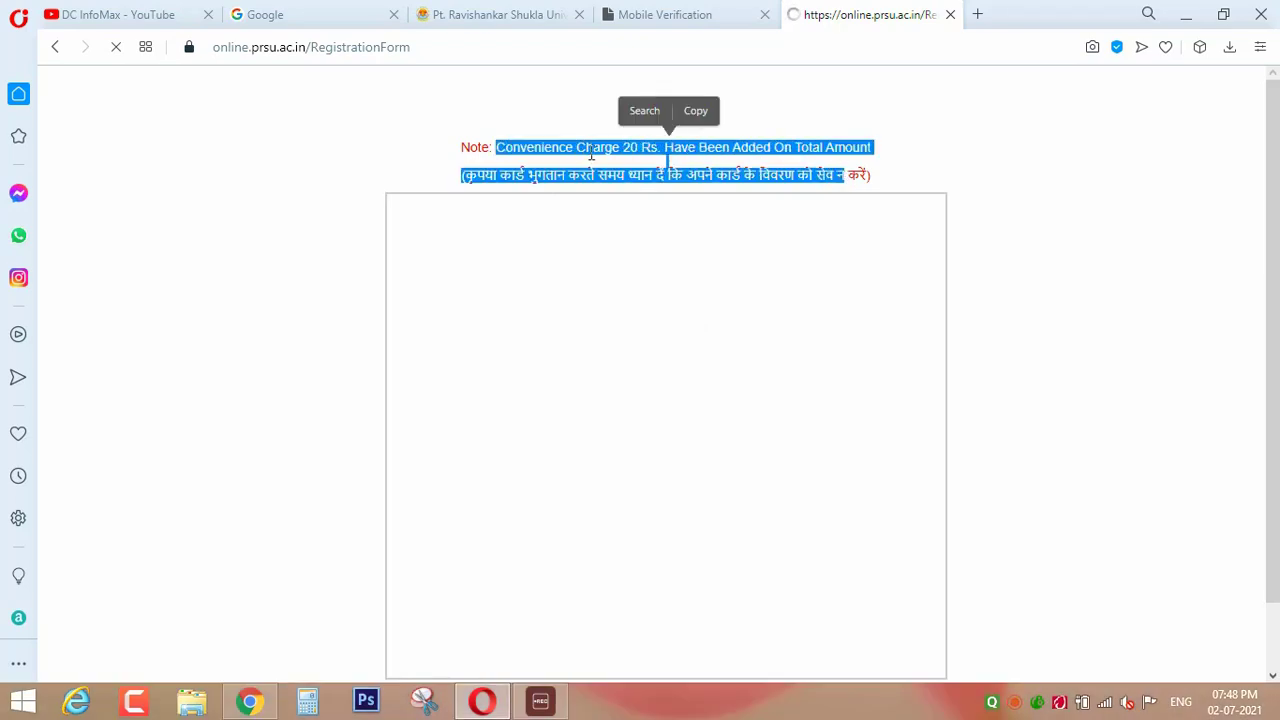
click(577, 164)
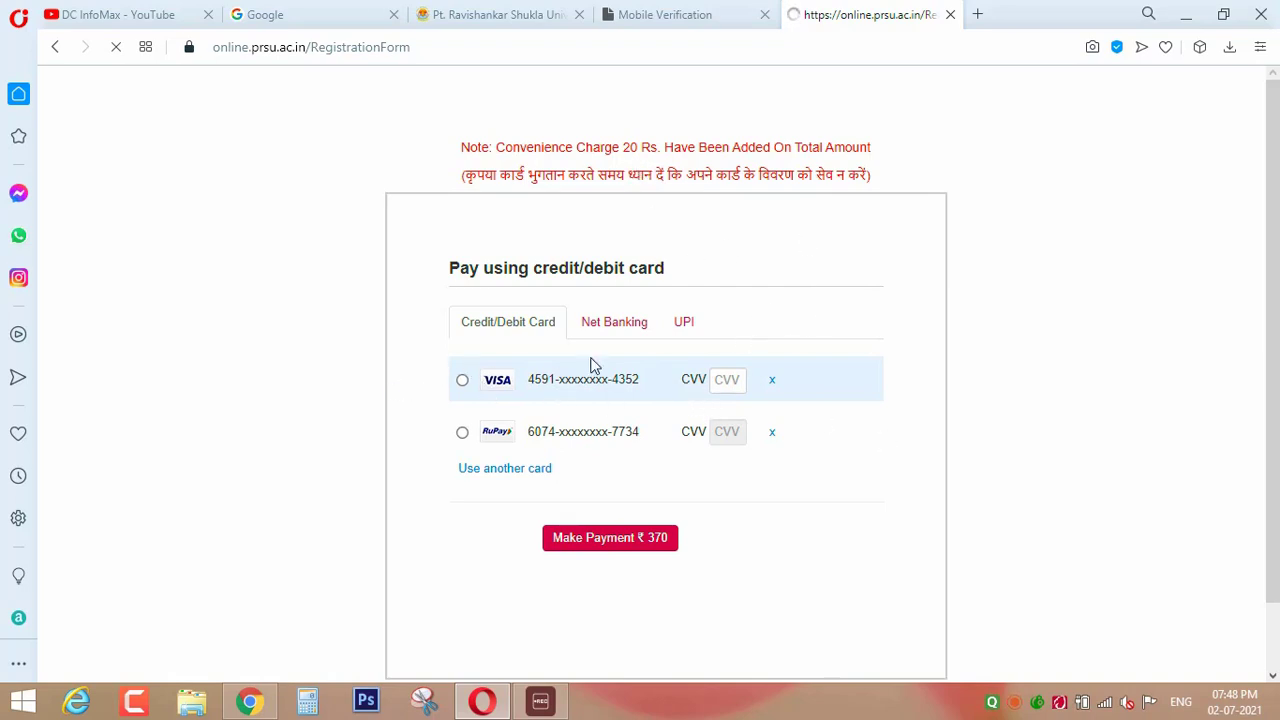
scroll(591, 363, down, 1)
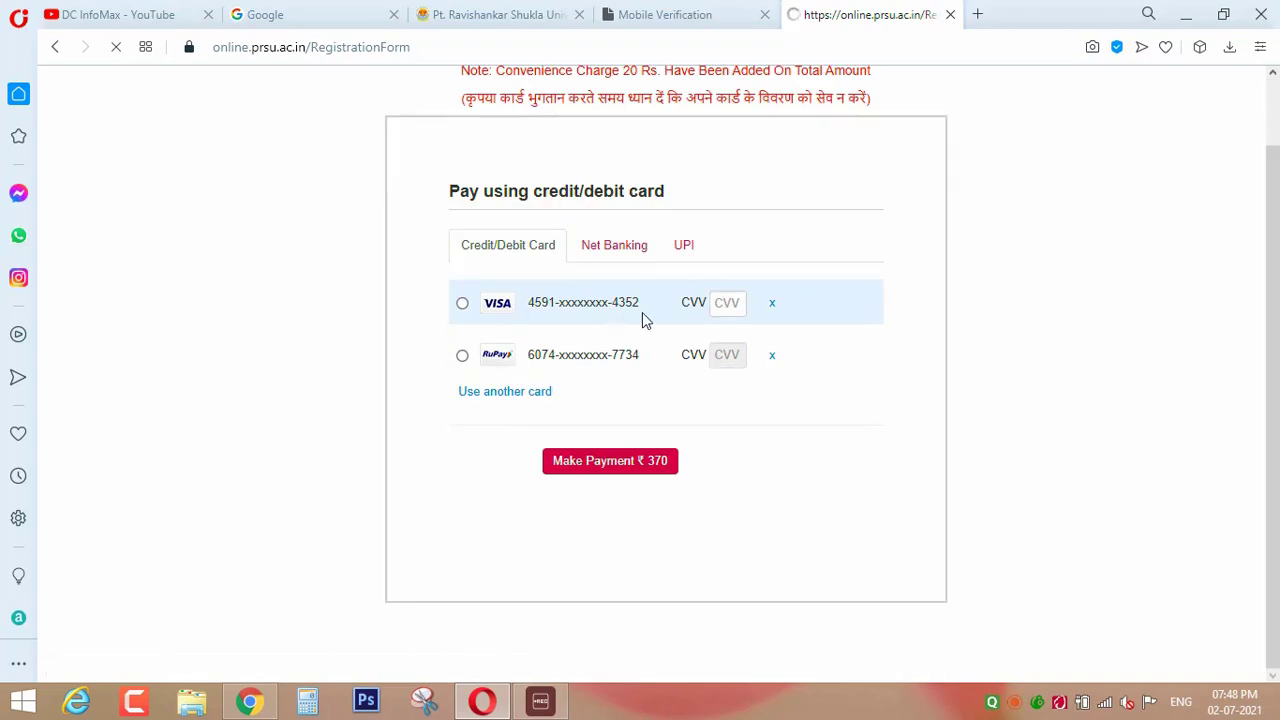
Compare the Net Banking and UPI options, then choose Axis Bank for net banking
click(733, 305)
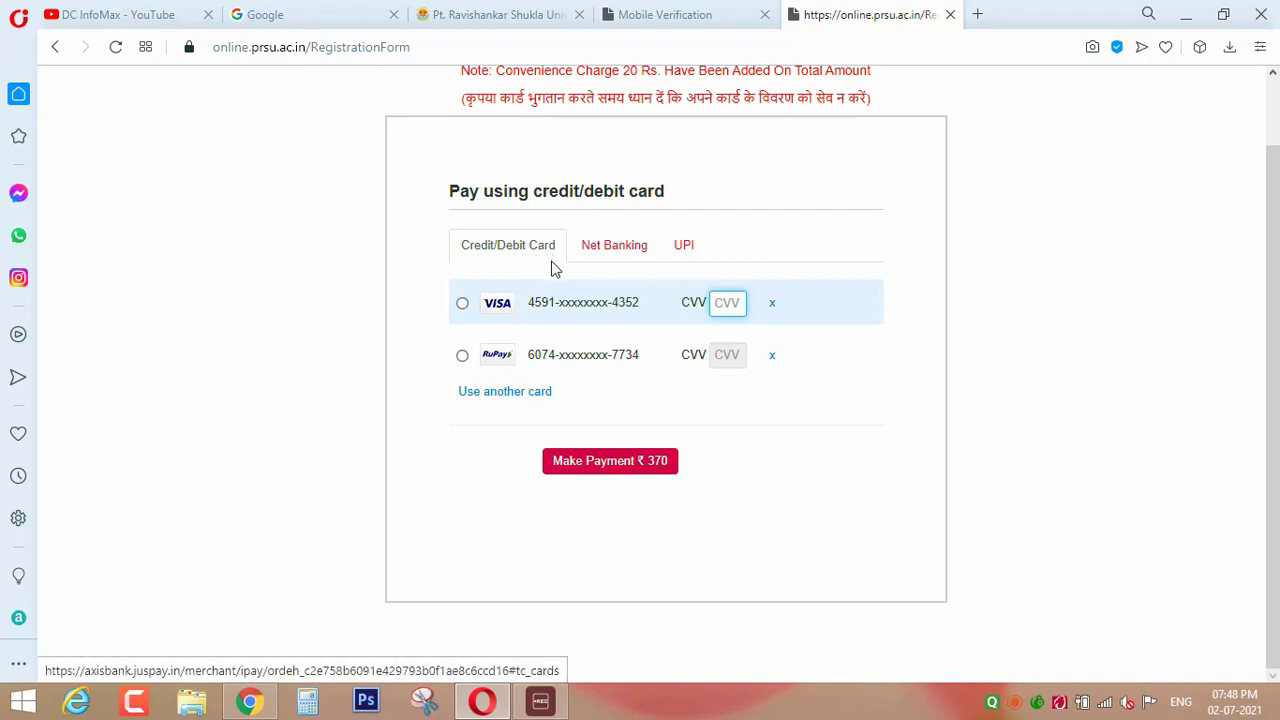
click(620, 258)
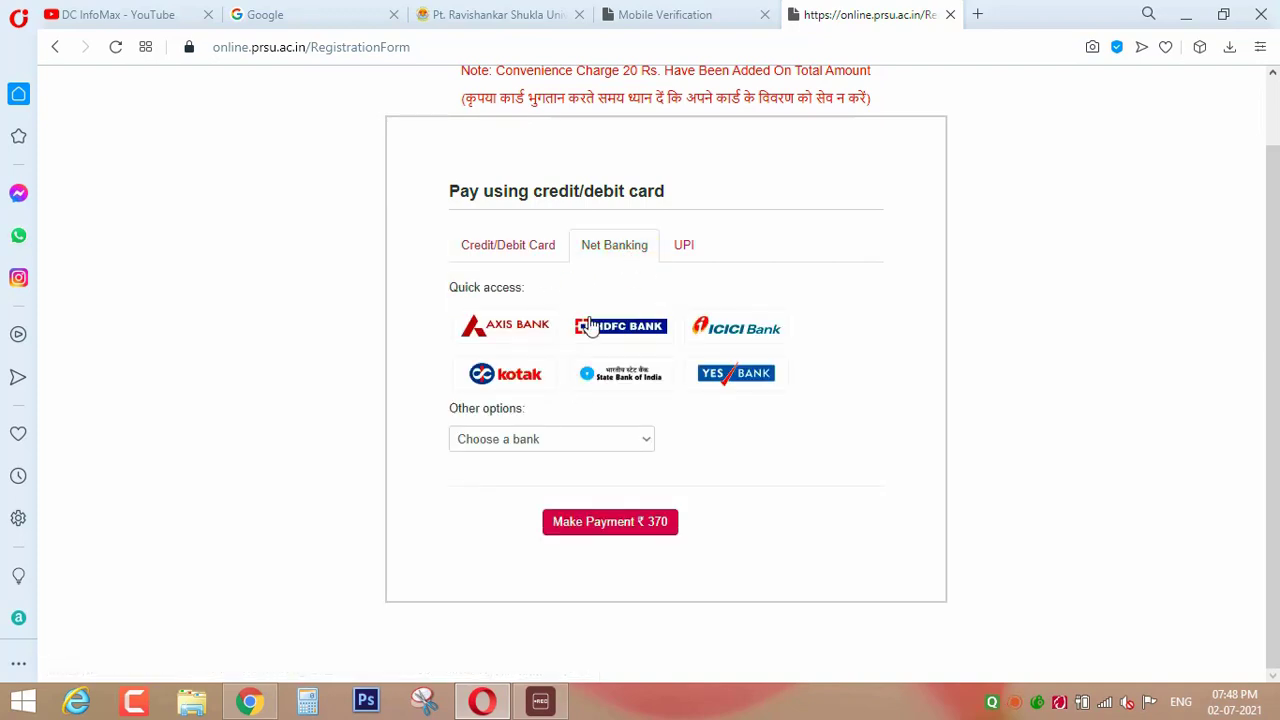
click(688, 250)
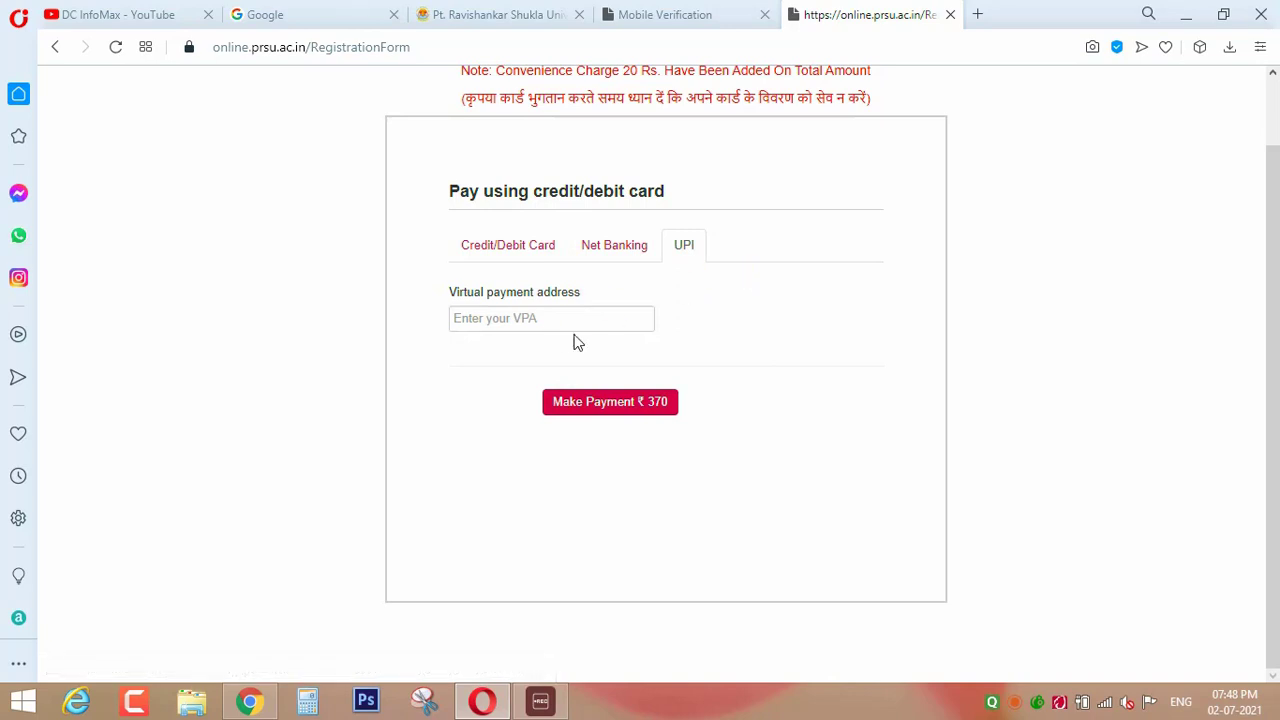
click(621, 260)
click(676, 252)
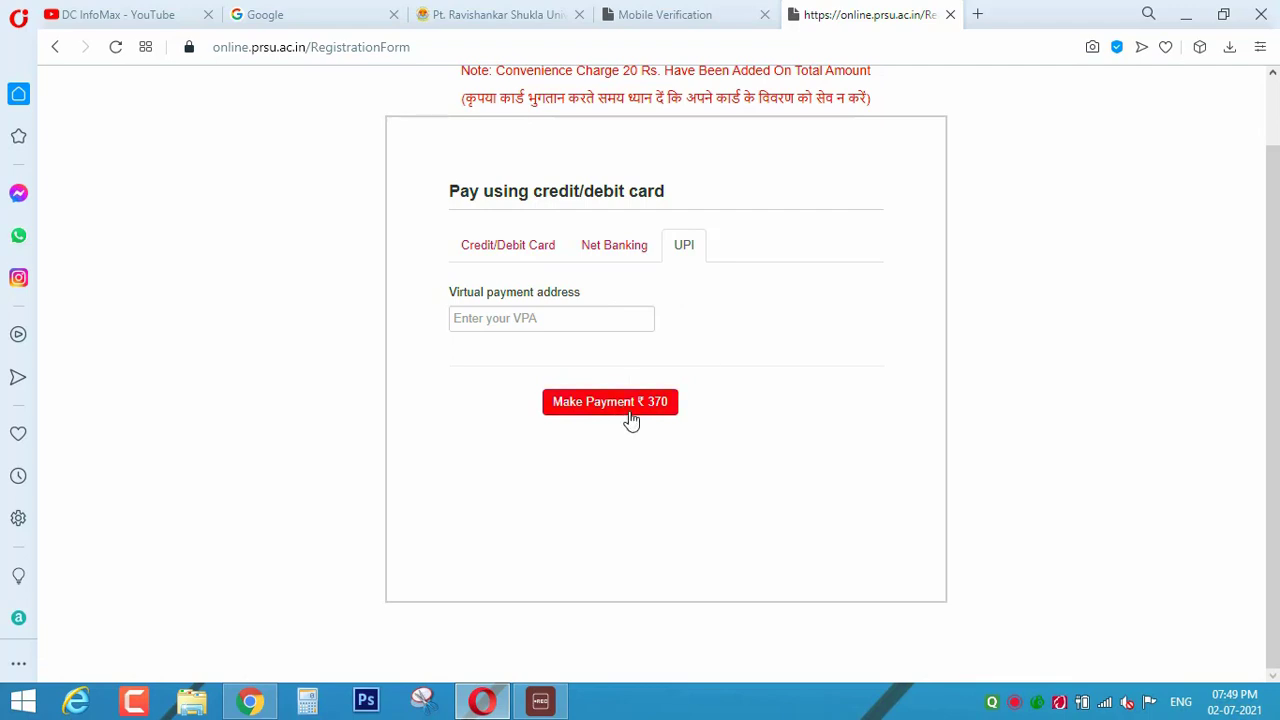
click(604, 257)
click(515, 328)
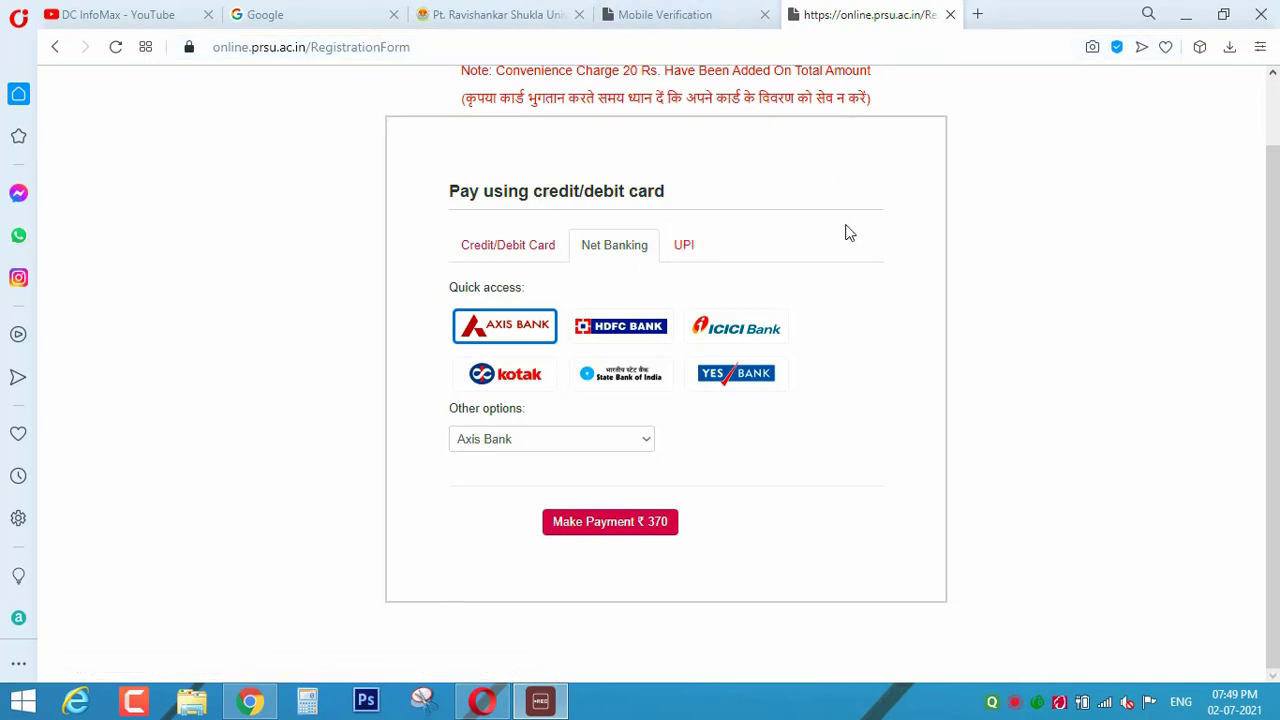
On the DC InfoMax YouTube channel, set the notification bell to All
click(685, 22)
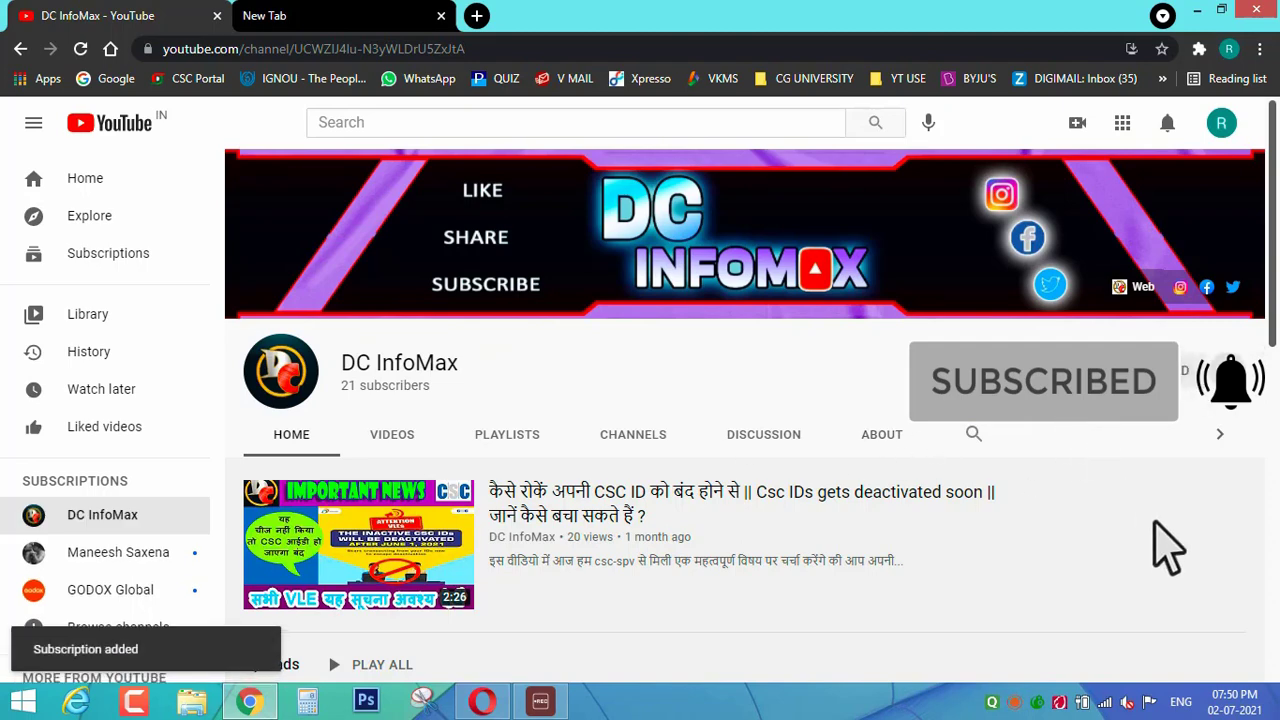
click(1227, 370)
click(1150, 412)
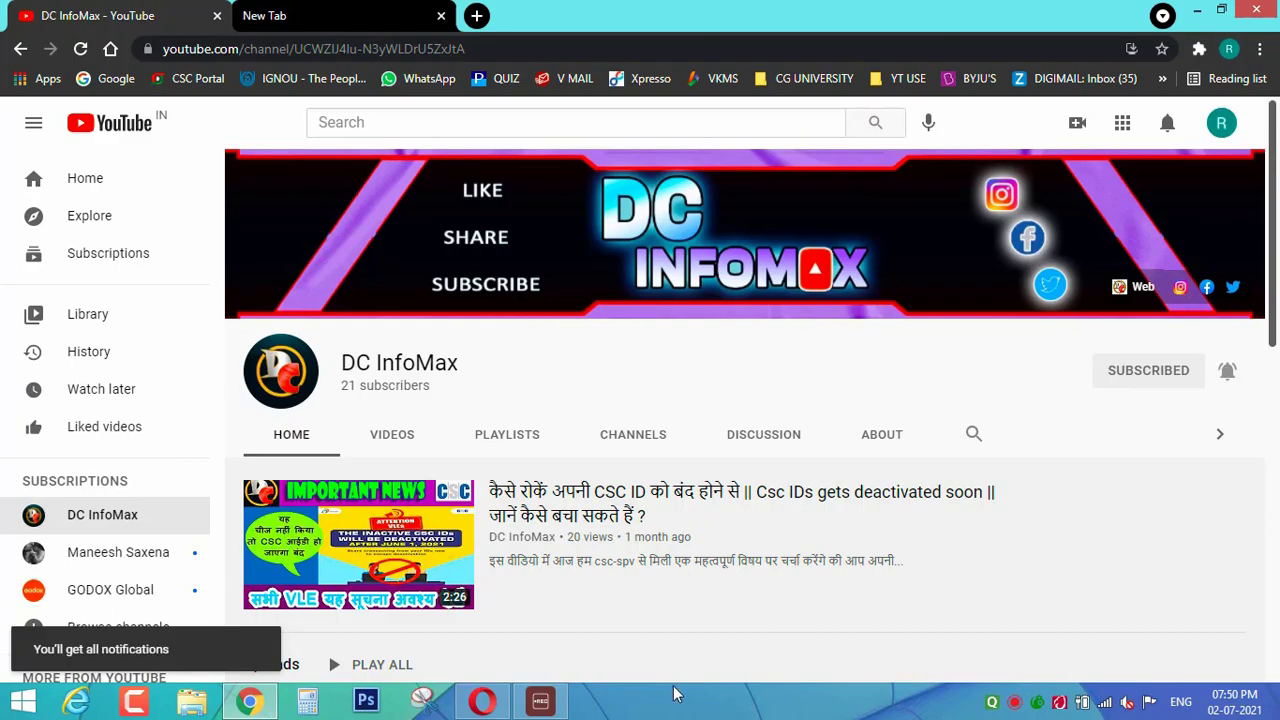